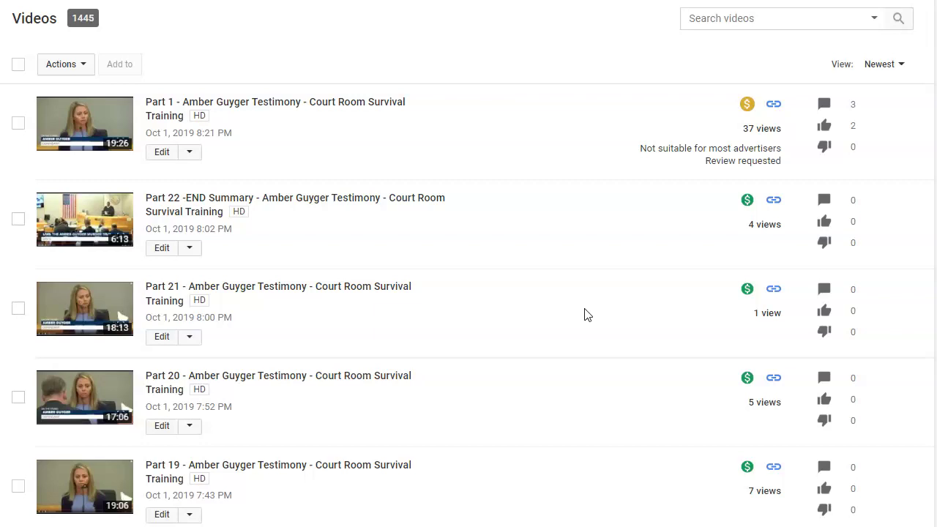
click(559, 333)
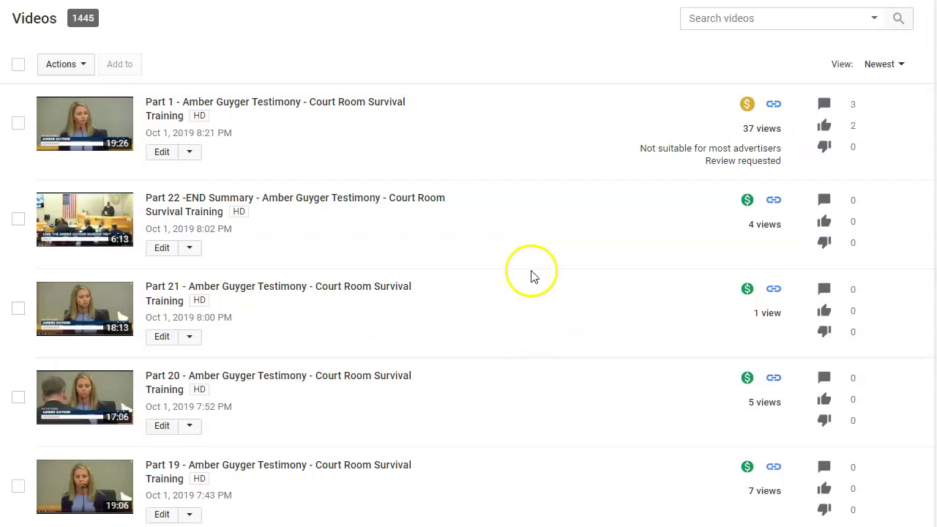
scroll(523, 233, down, 3)
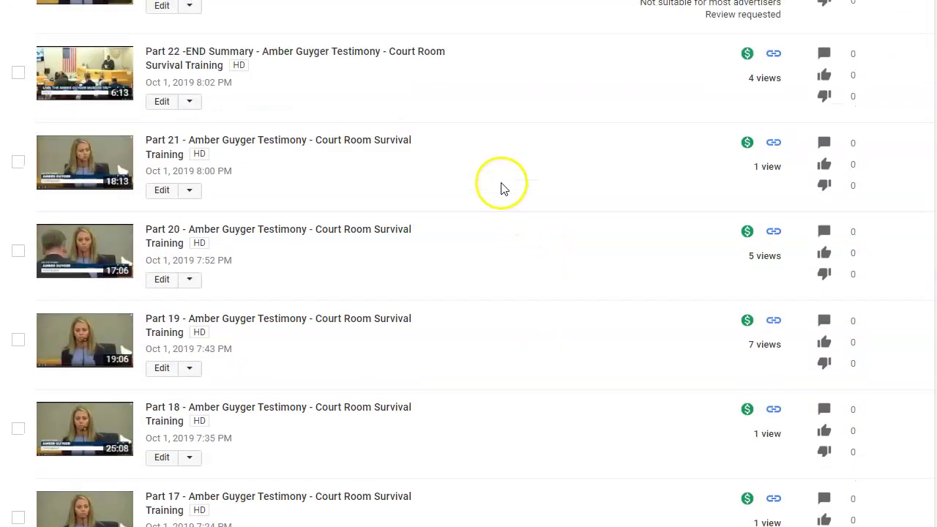
scroll(514, 217, down, 2)
scroll(514, 217, down, 3)
scroll(514, 217, down, 3)
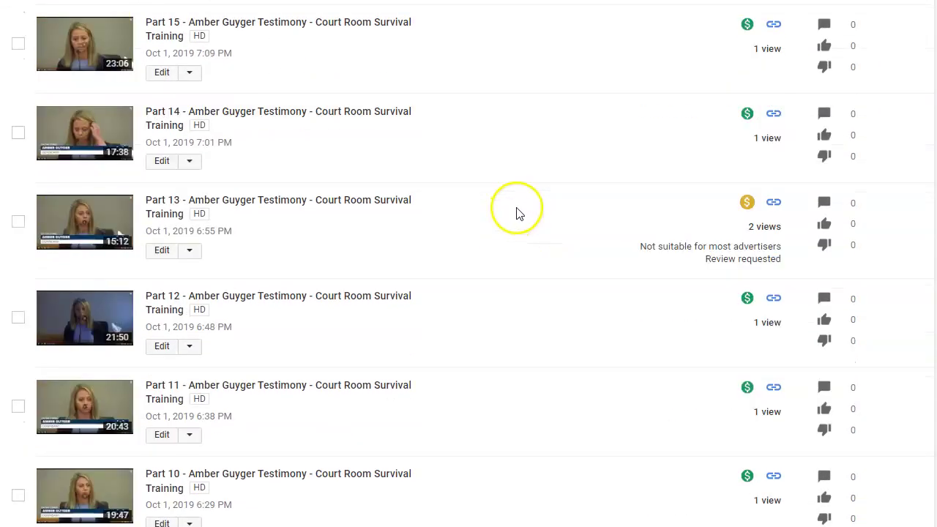
scroll(514, 217, down, 3)
scroll(516, 214, down, 3)
scroll(516, 214, down, 2)
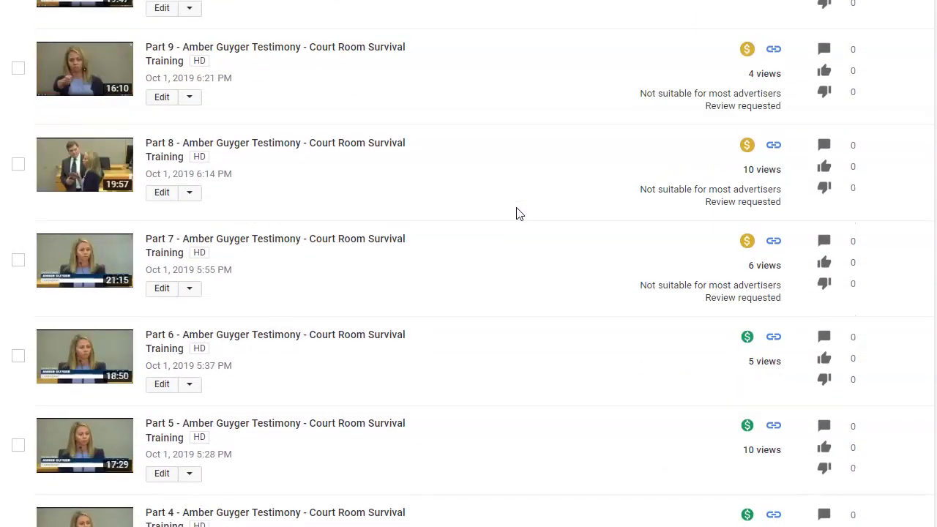
scroll(516, 214, down, 2)
scroll(516, 214, down, 2)
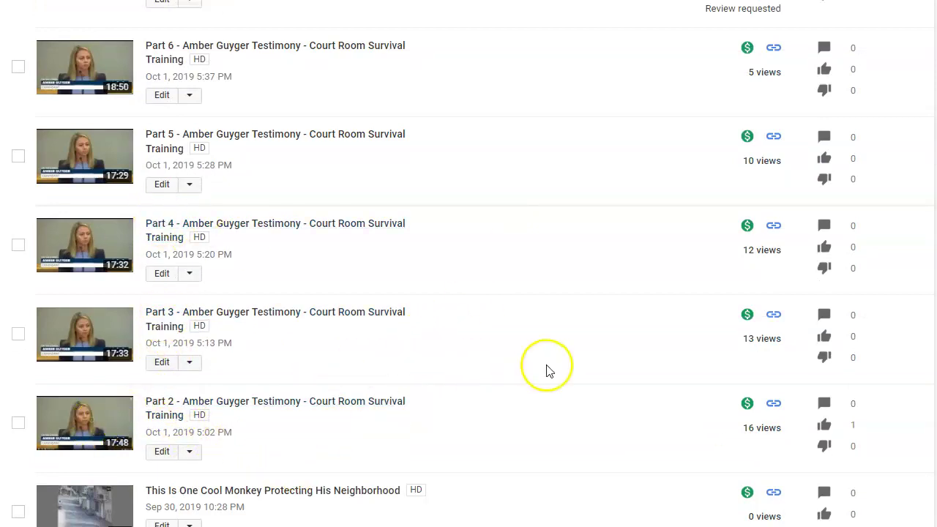
scroll(556, 382, up, 2)
scroll(556, 383, up, 3)
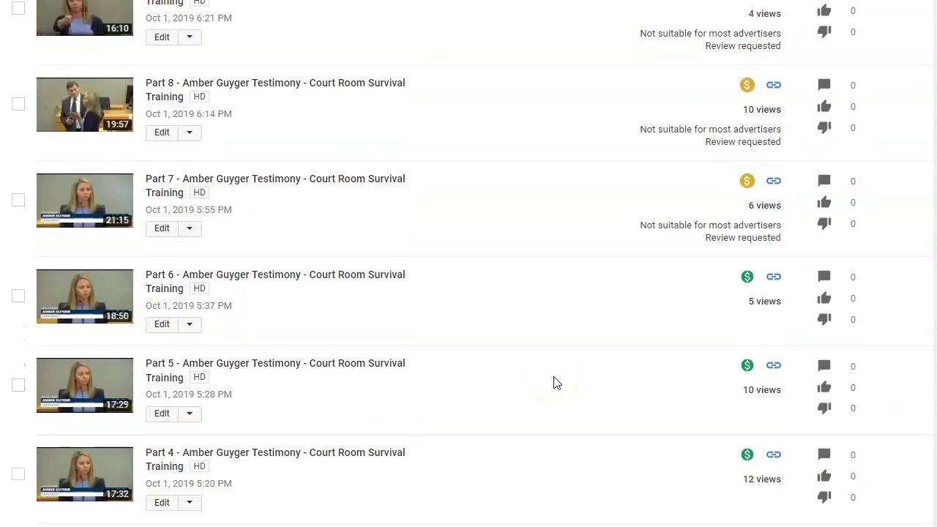
scroll(556, 383, up, 3)
scroll(556, 383, up, 3)
scroll(556, 383, up, 2)
scroll(556, 383, up, 2)
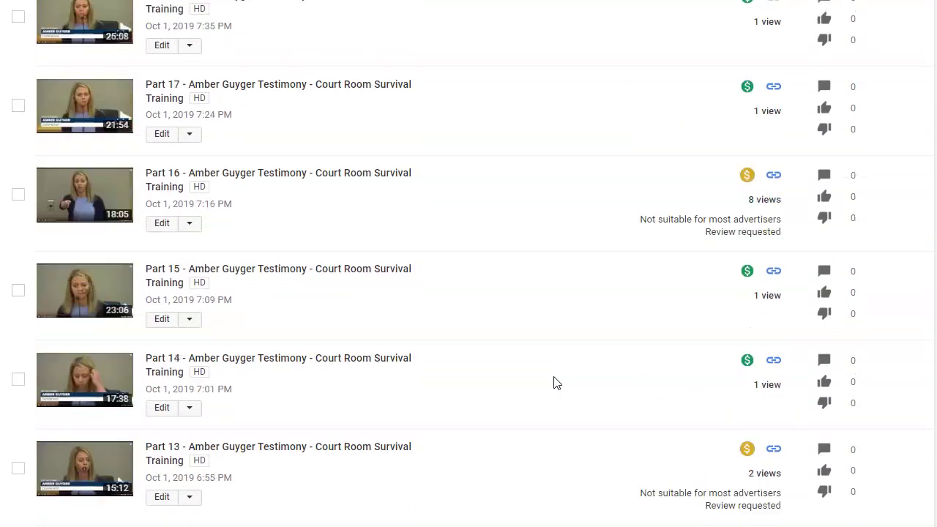
scroll(556, 383, up, 2)
scroll(556, 383, up, 3)
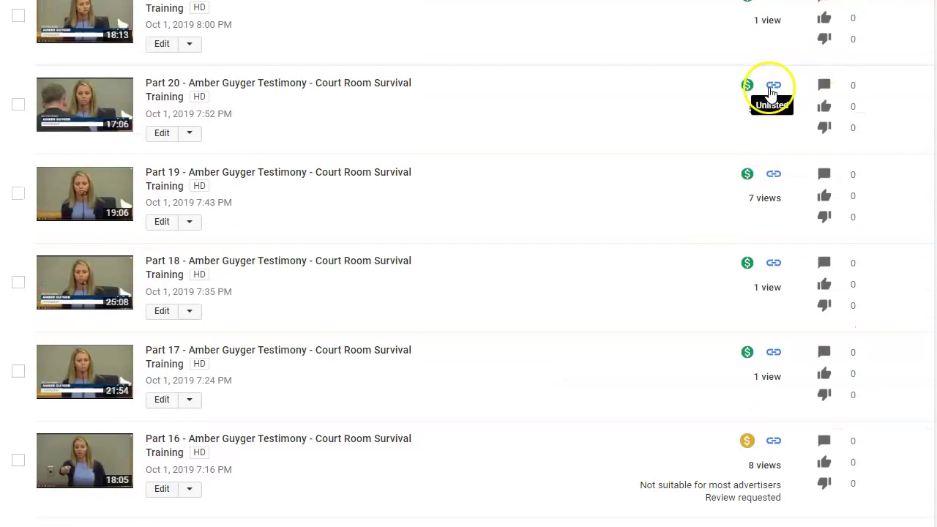
scroll(627, 124, up, 3)
scroll(627, 124, up, 3)
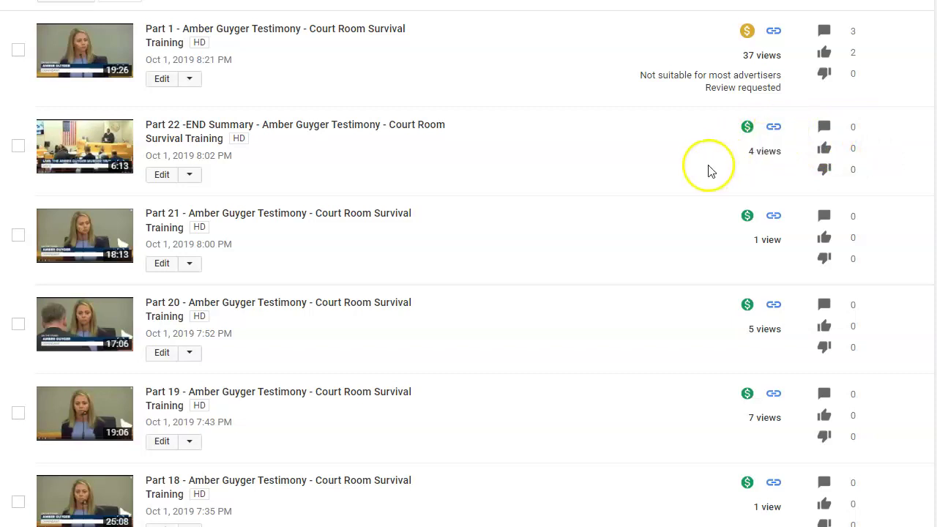
scroll(638, 207, up, 1)
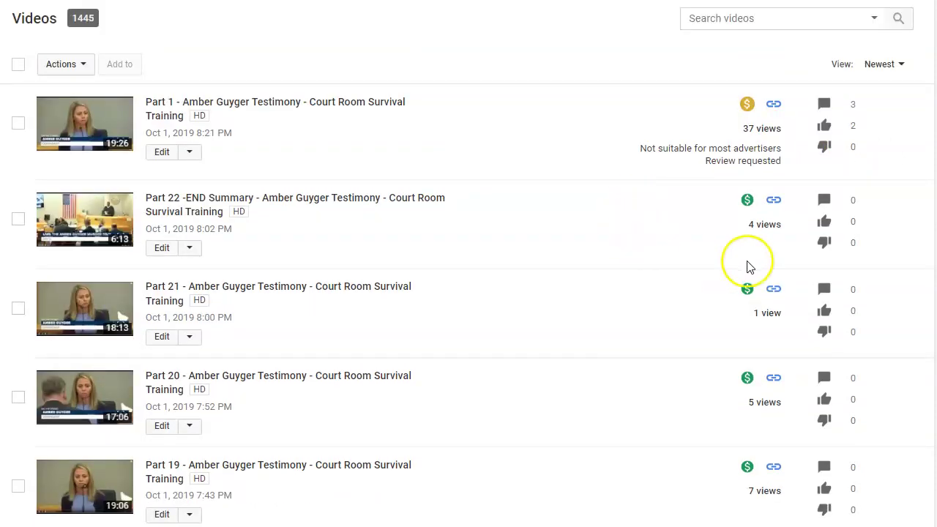
scroll(827, 219, down, 1)
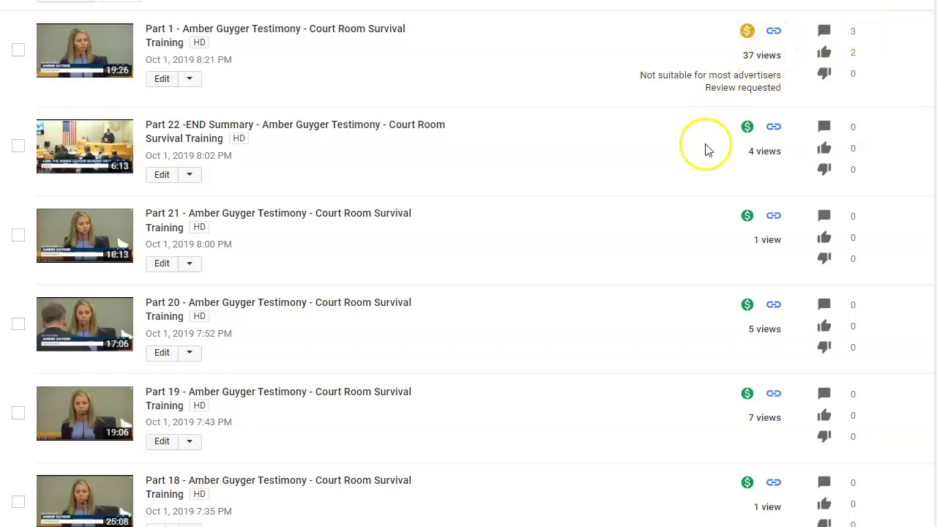
scroll(642, 191, down, 2)
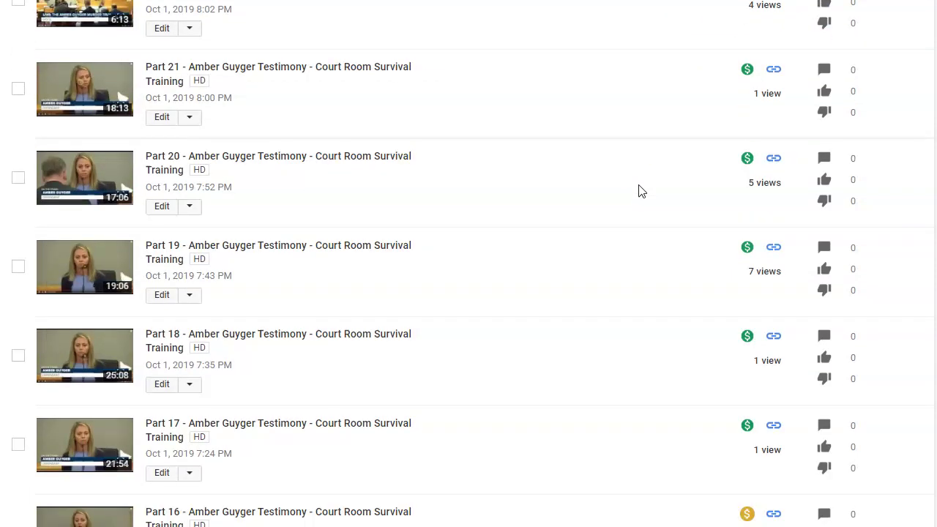
scroll(642, 132, up, 4)
scroll(641, 139, up, 1)
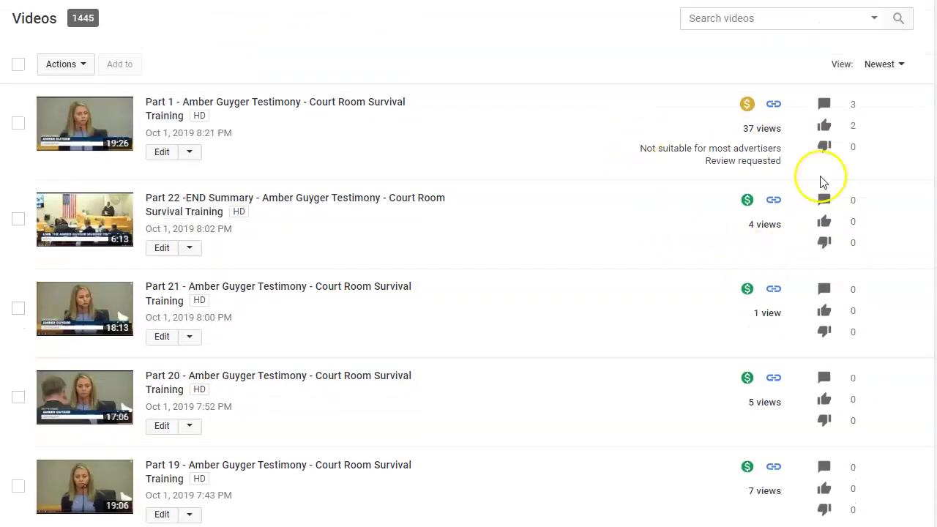
scroll(678, 262, down, 1)
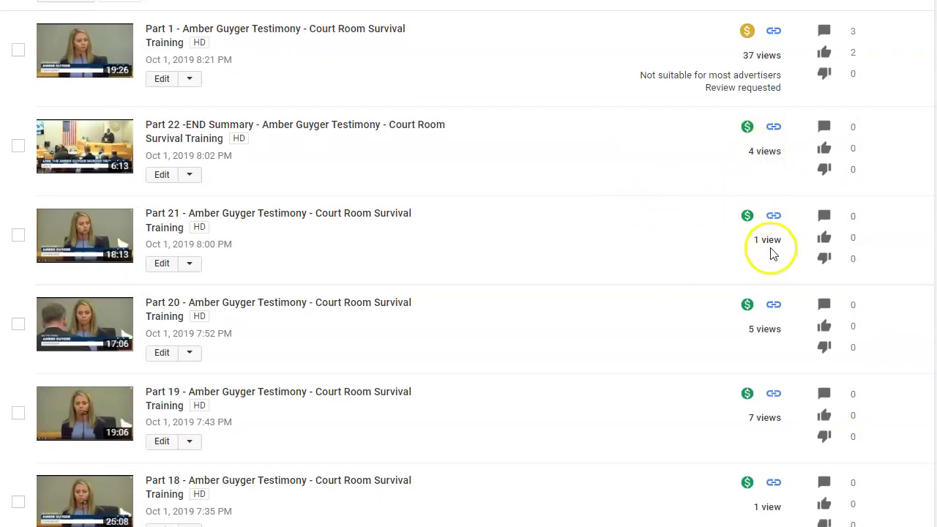
scroll(768, 245, down, 2)
scroll(571, 223, down, 1)
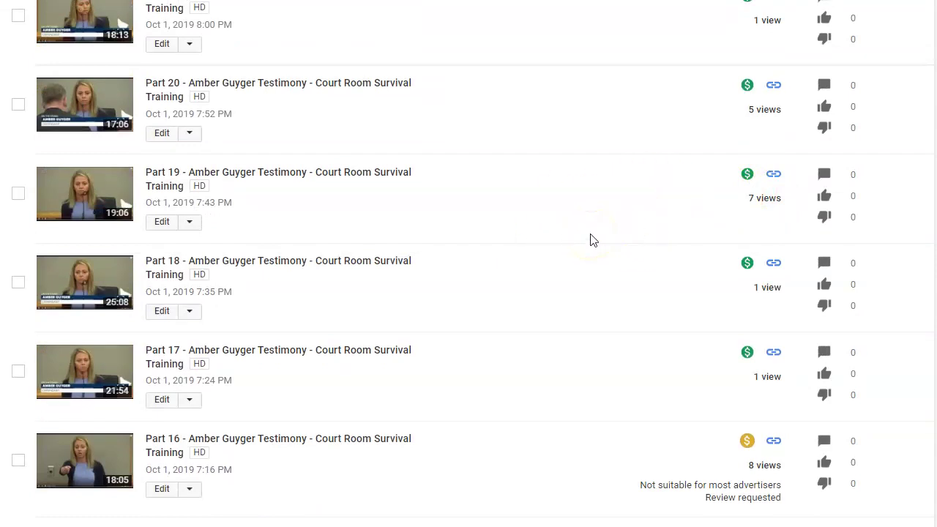
scroll(593, 240, down, 2)
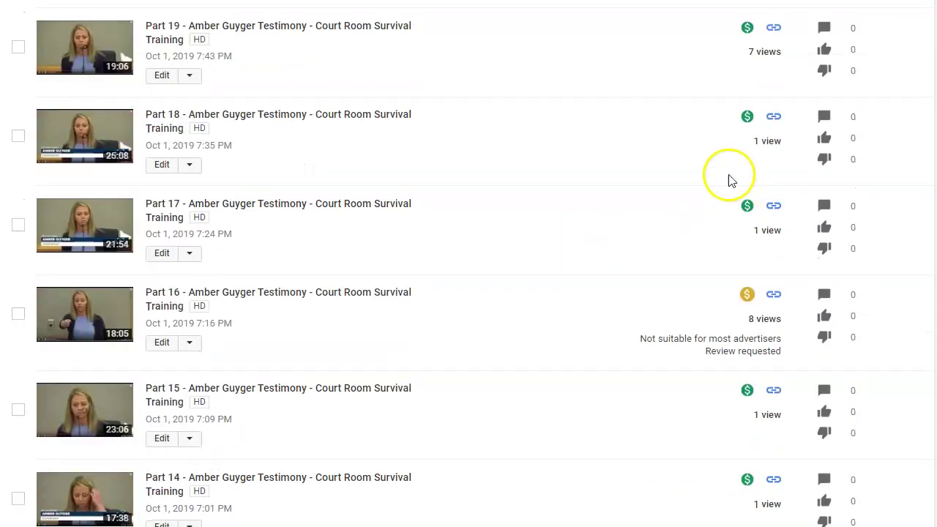
scroll(600, 308, down, 2)
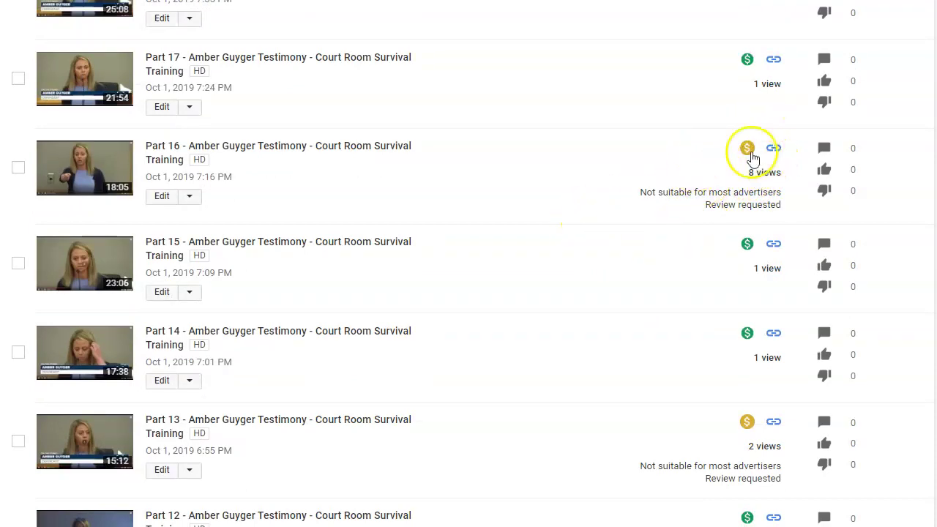
scroll(688, 260, down, 2)
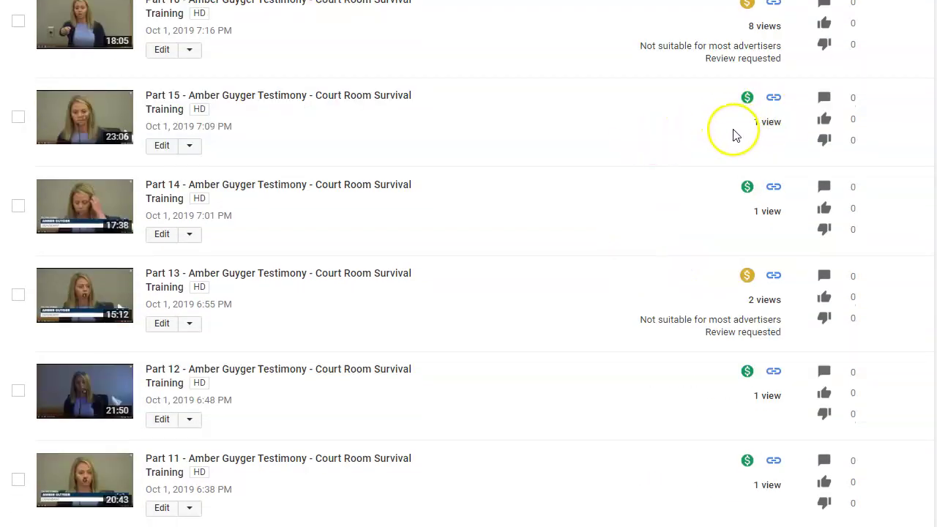
scroll(758, 219, down, 2)
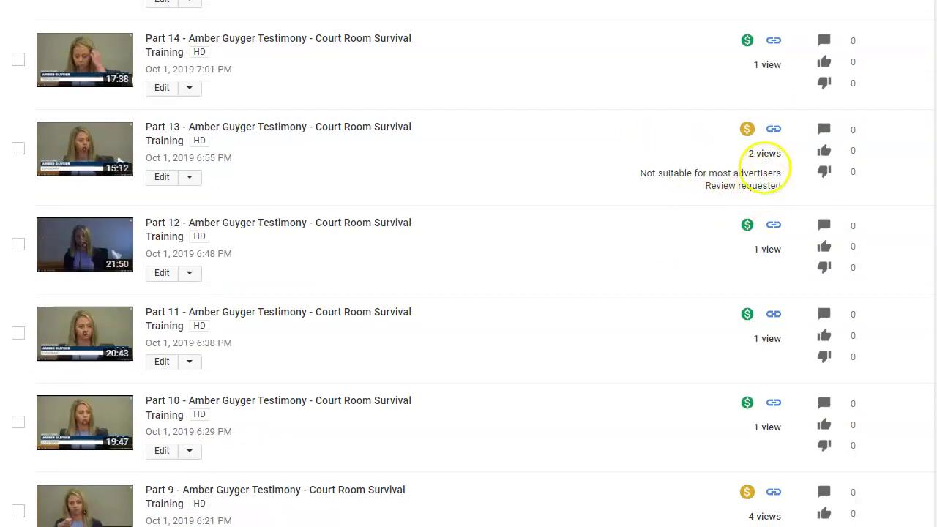
scroll(662, 240, down, 1)
scroll(662, 240, down, 1)
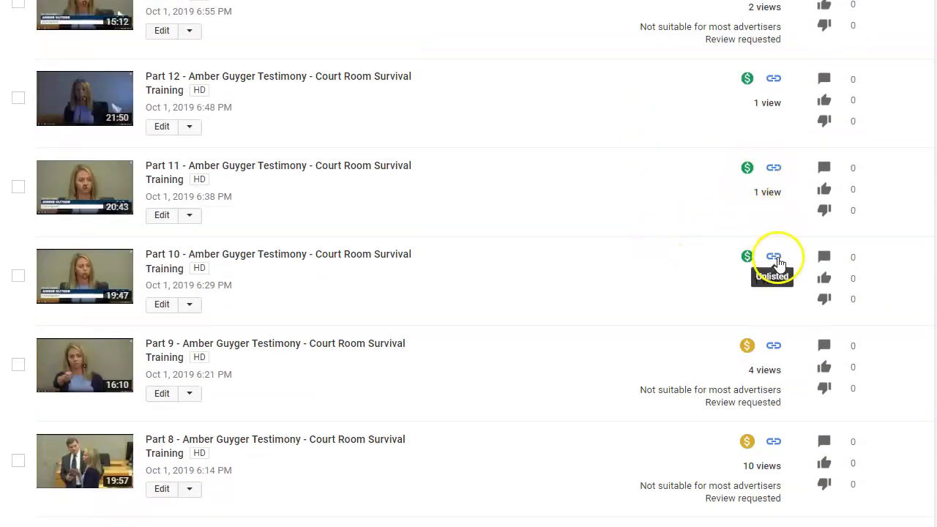
scroll(630, 279, down, 3)
scroll(754, 170, down, 1)
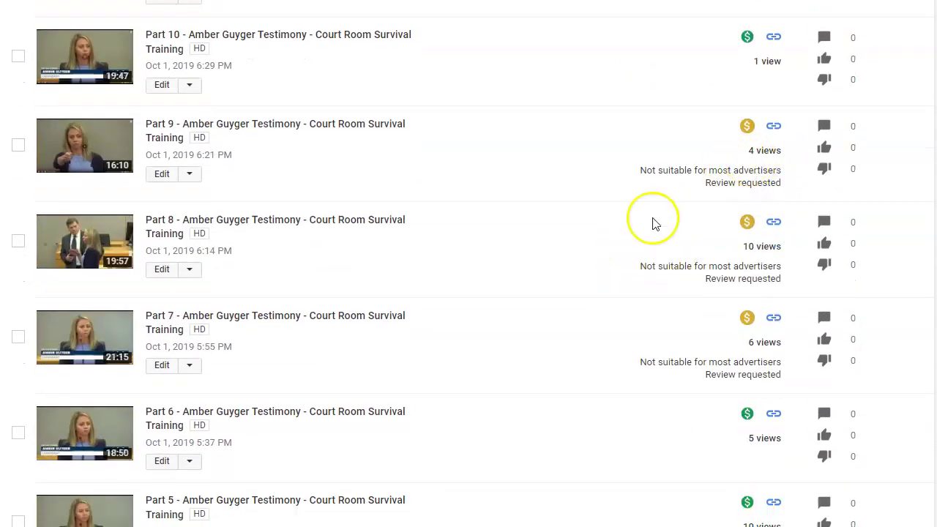
scroll(764, 251, down, 1)
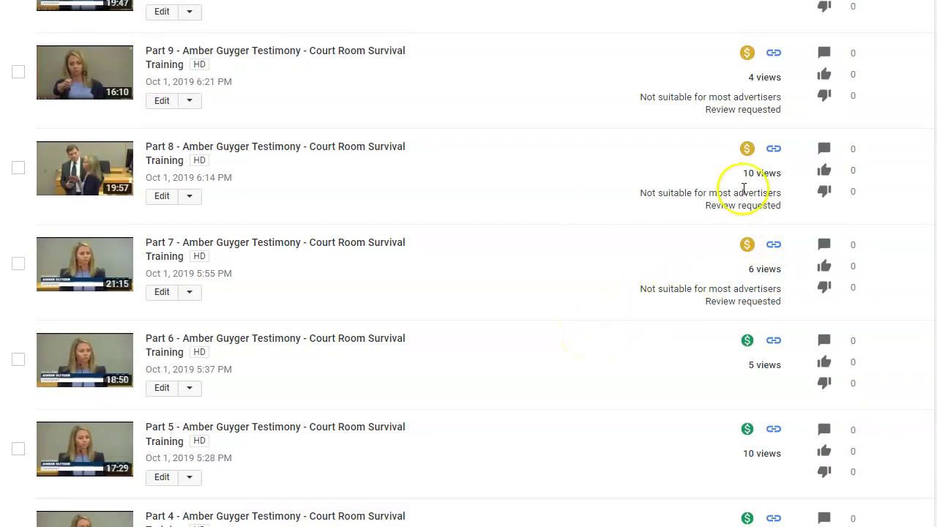
scroll(723, 234, up, 5)
scroll(723, 234, up, 5)
scroll(723, 234, up, 5)
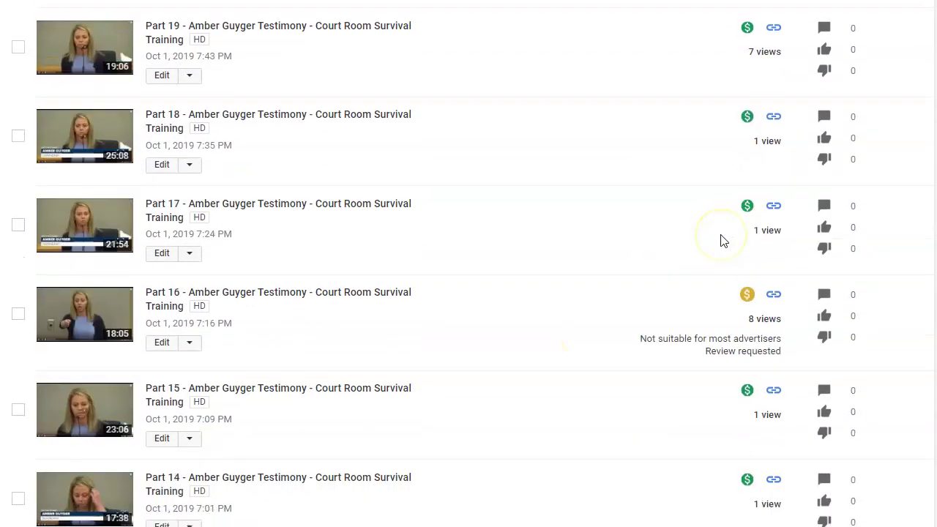
scroll(724, 235, up, 5)
scroll(723, 239, up, 2)
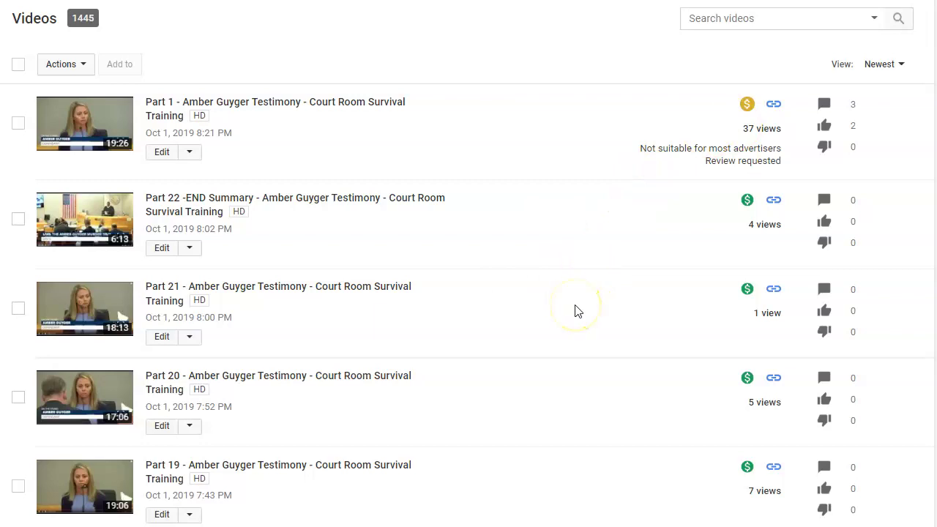
scroll(575, 310, down, 1)
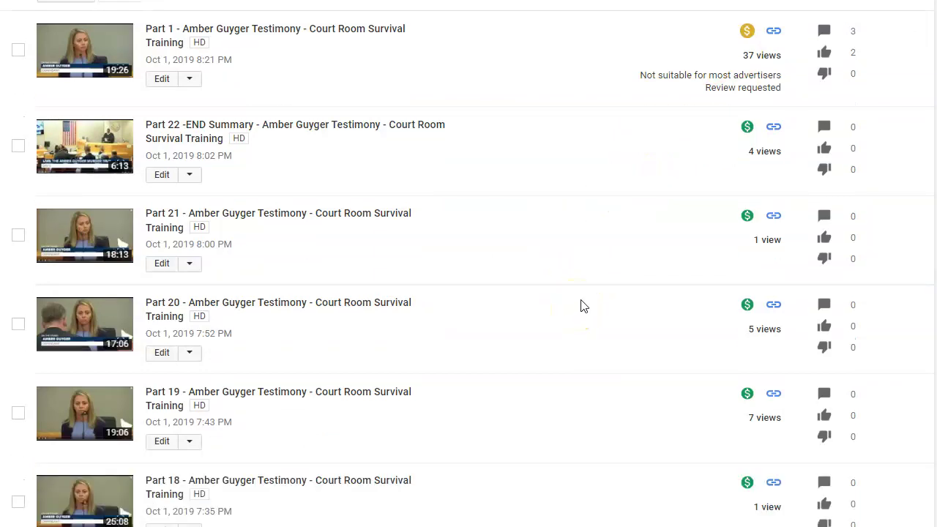
scroll(585, 303, down, 1)
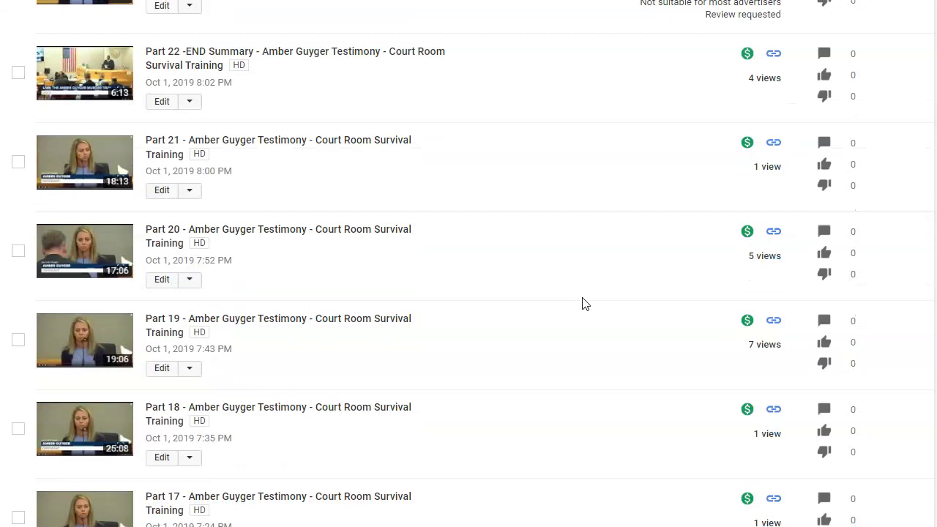
scroll(585, 303, down, 1)
scroll(578, 303, down, 1)
scroll(574, 304, down, 1)
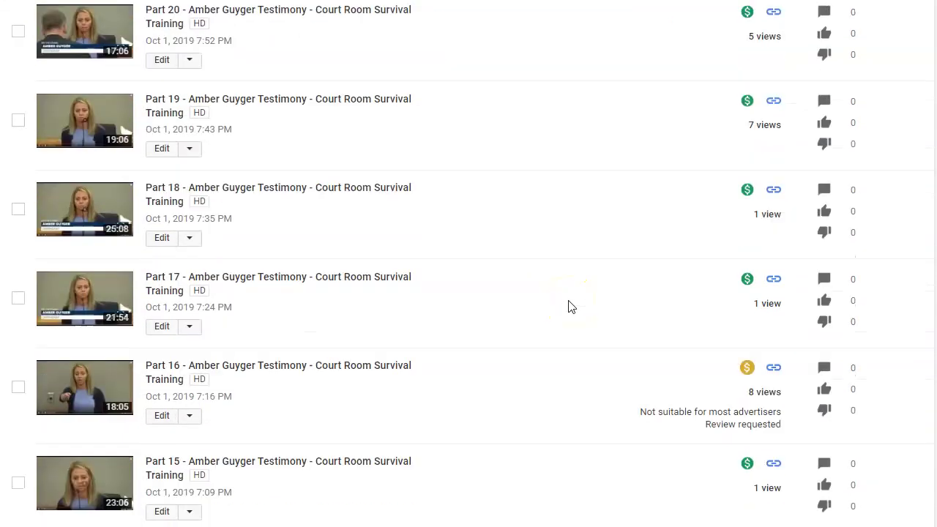
scroll(570, 306, down, 1)
scroll(571, 305, down, 3)
scroll(571, 306, down, 2)
scroll(571, 306, down, 2)
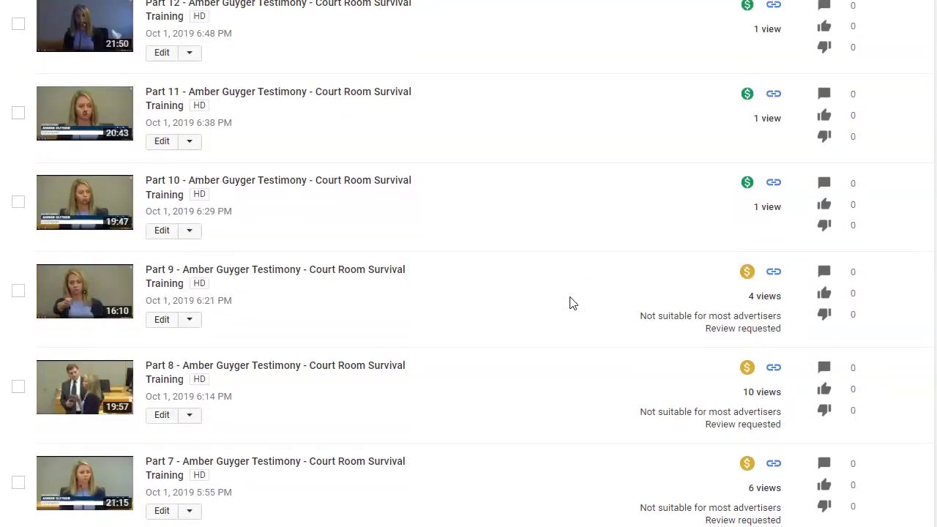
scroll(572, 304, down, 2)
click(551, 342)
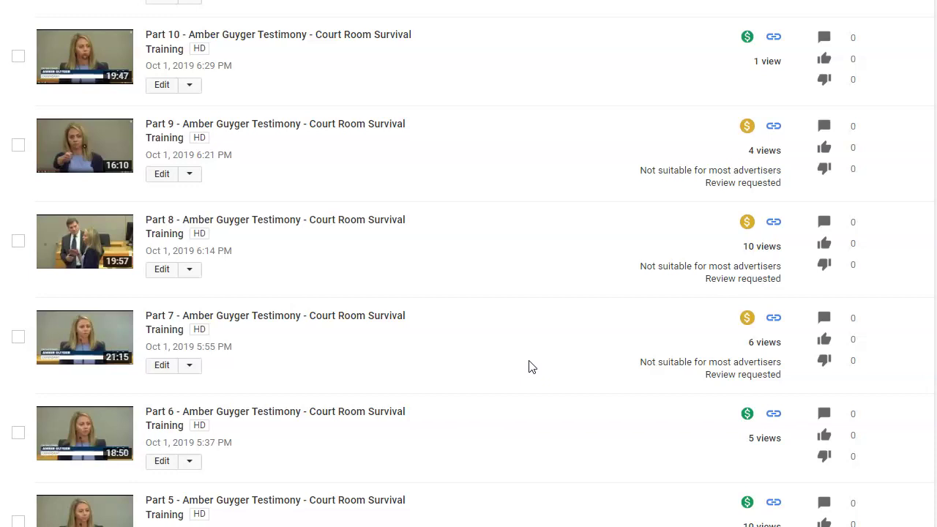
scroll(532, 366, down, 1)
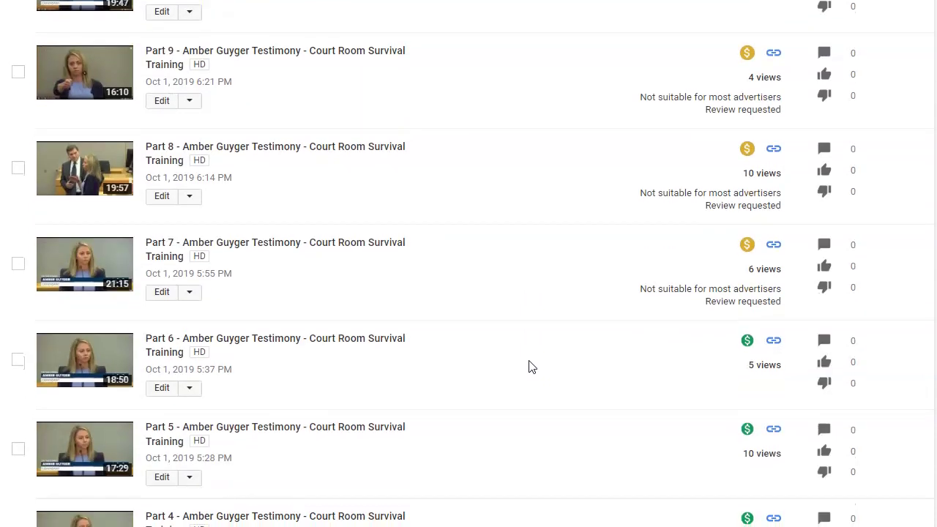
click(567, 366)
scroll(570, 374, down, 2)
scroll(553, 377, down, 2)
scroll(553, 381, down, 2)
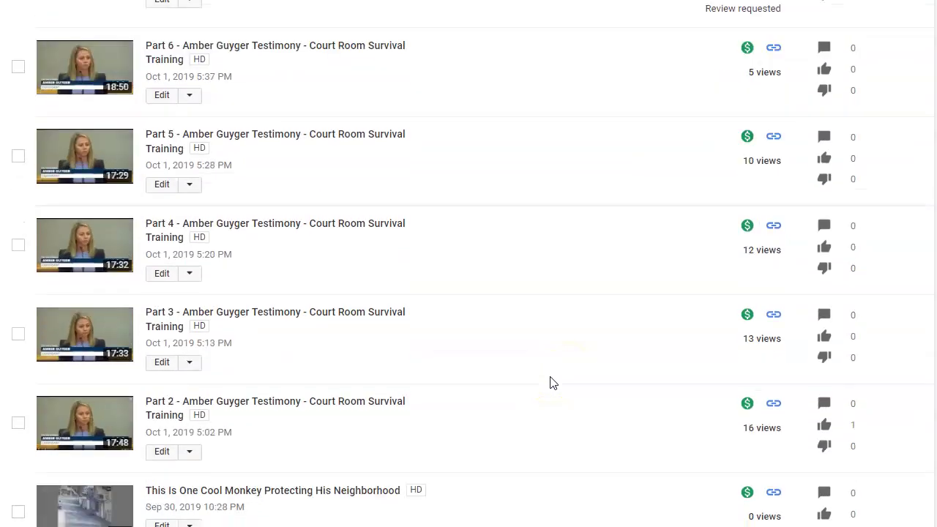
scroll(553, 382, down, 2)
scroll(553, 382, up, 5)
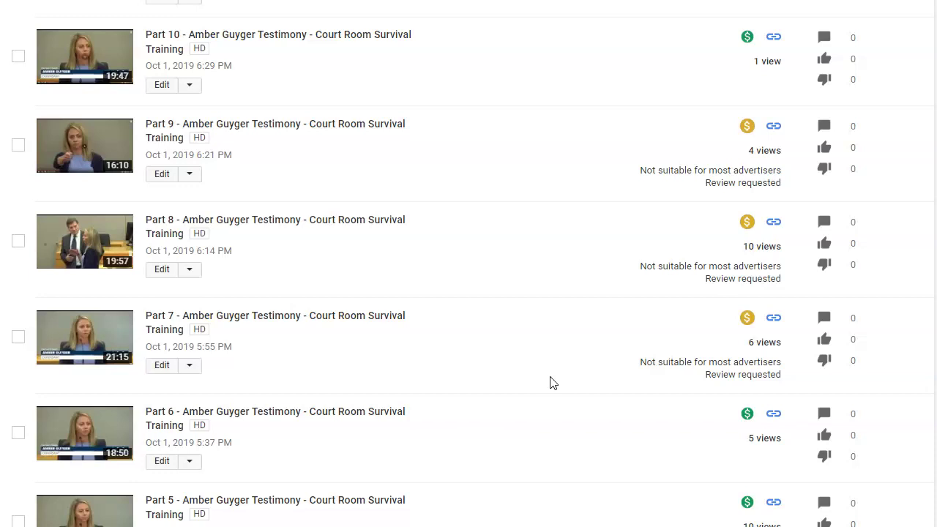
scroll(554, 382, up, 1)
scroll(553, 382, up, 1)
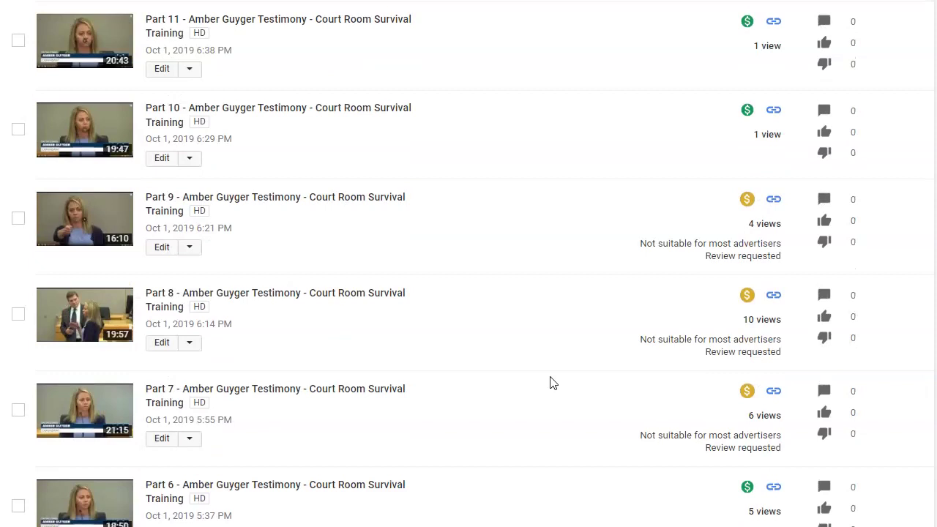
scroll(553, 382, up, 2)
scroll(554, 382, up, 2)
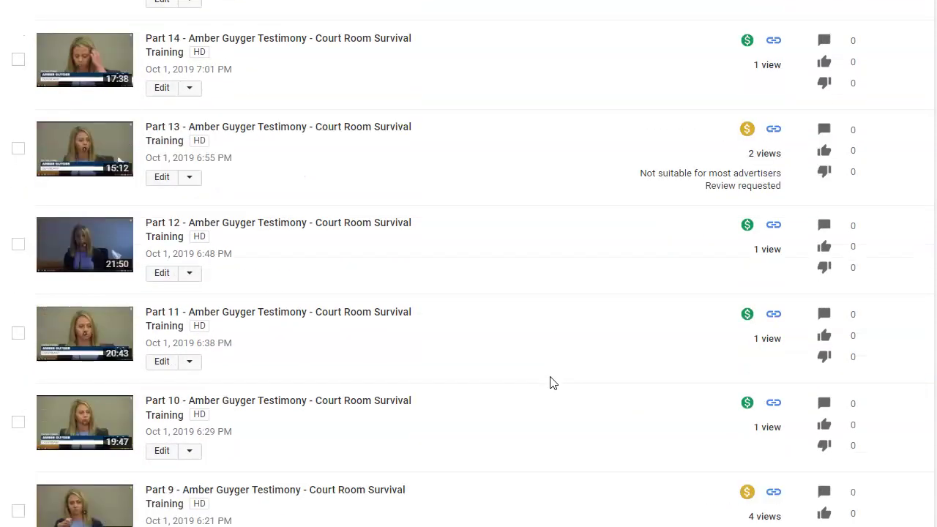
scroll(553, 382, up, 1)
scroll(553, 382, up, 2)
scroll(553, 382, up, 2)
scroll(553, 382, up, 2)
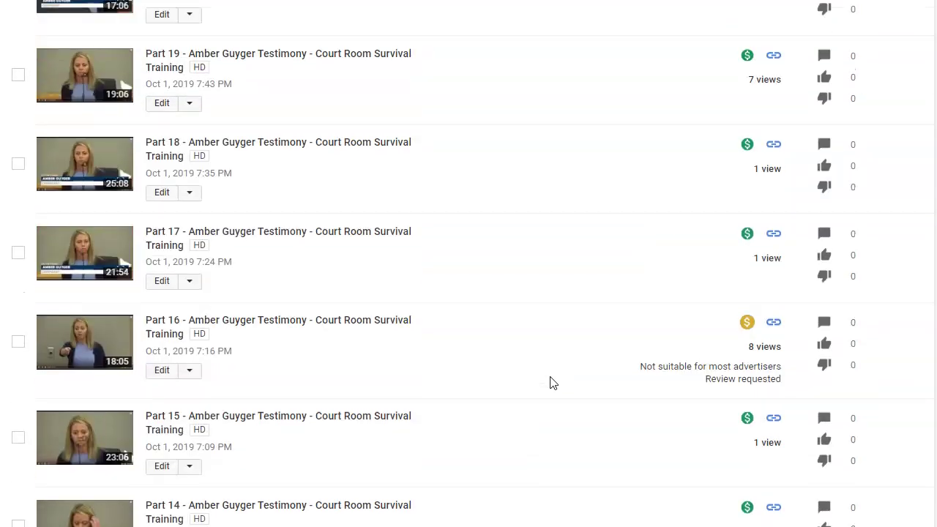
scroll(553, 382, up, 2)
scroll(554, 382, up, 2)
scroll(553, 382, up, 1)
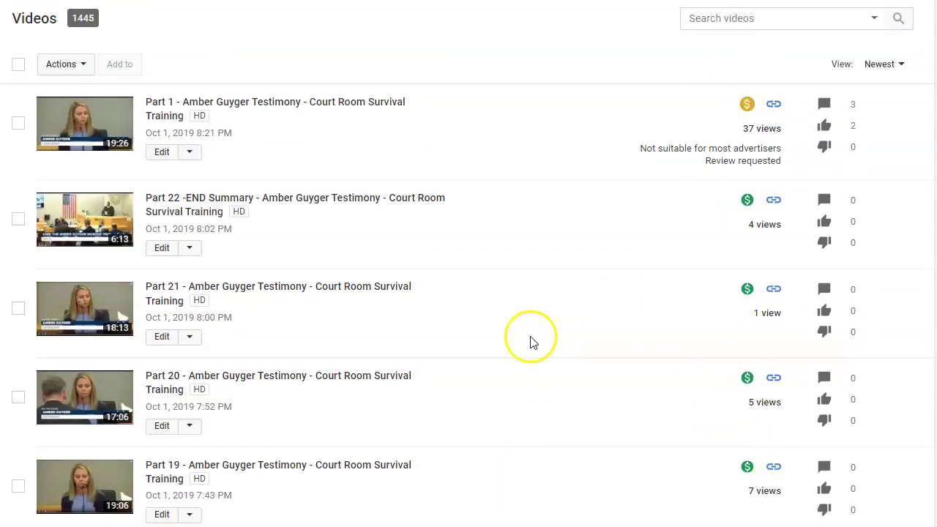
scroll(536, 333, down, 1)
scroll(536, 333, up, 1)
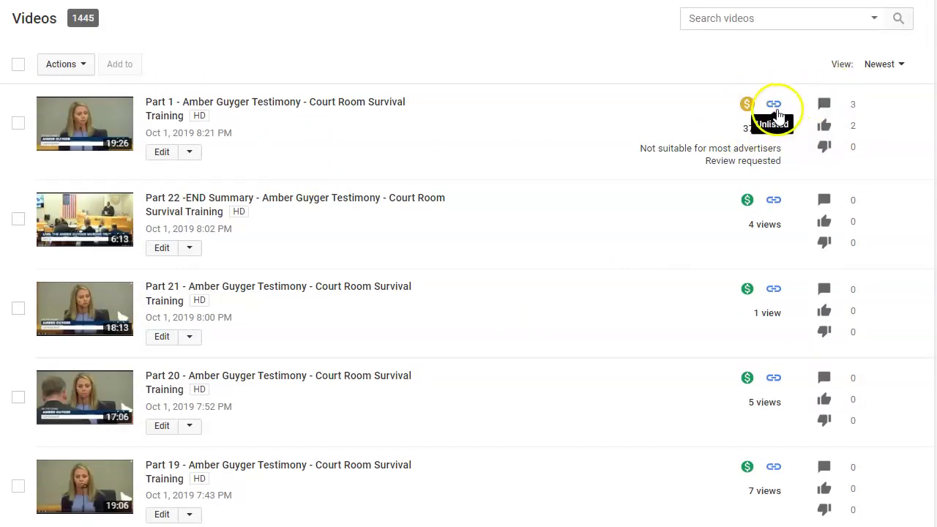
scroll(578, 341, down, 1)
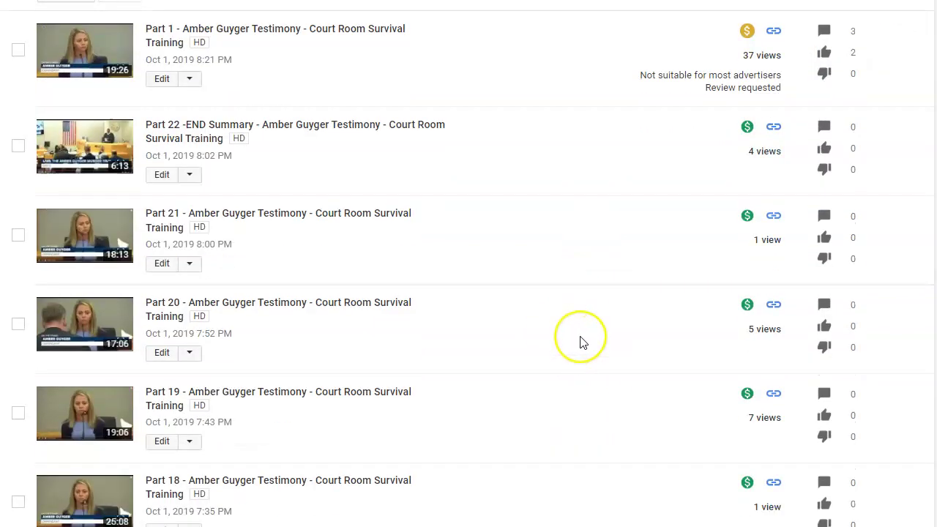
click(569, 341)
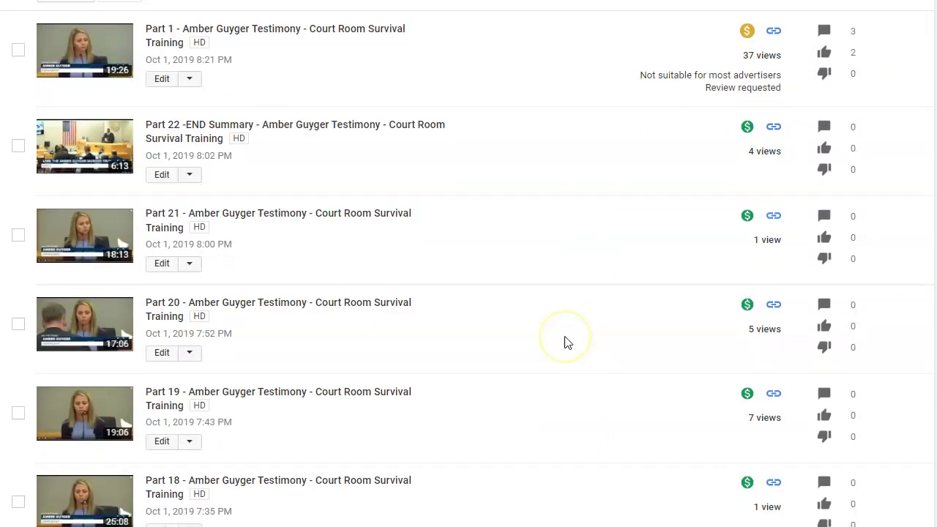
click(510, 262)
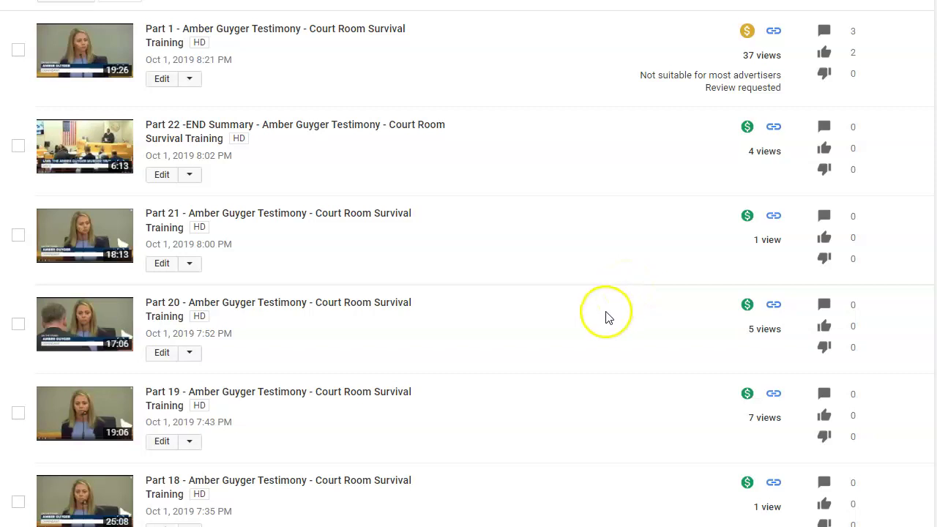
scroll(607, 315, up, 1)
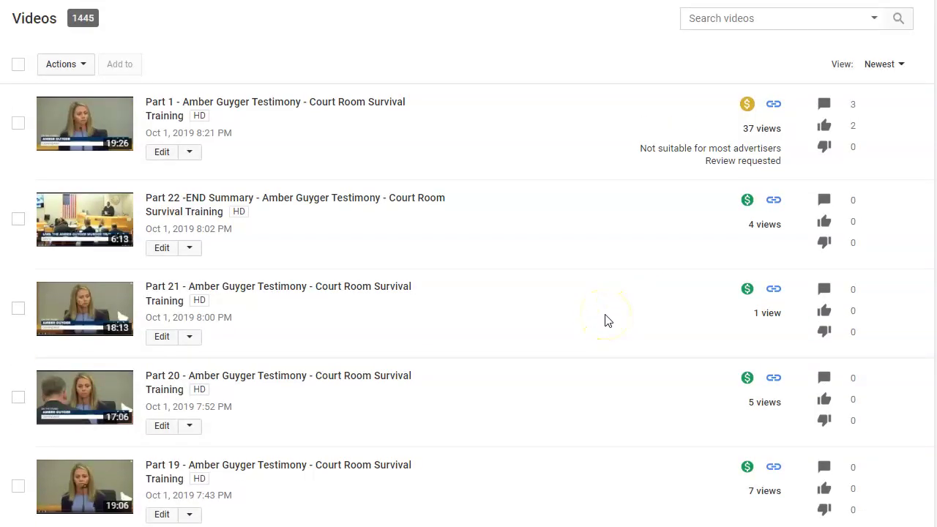
scroll(607, 320, down, 1)
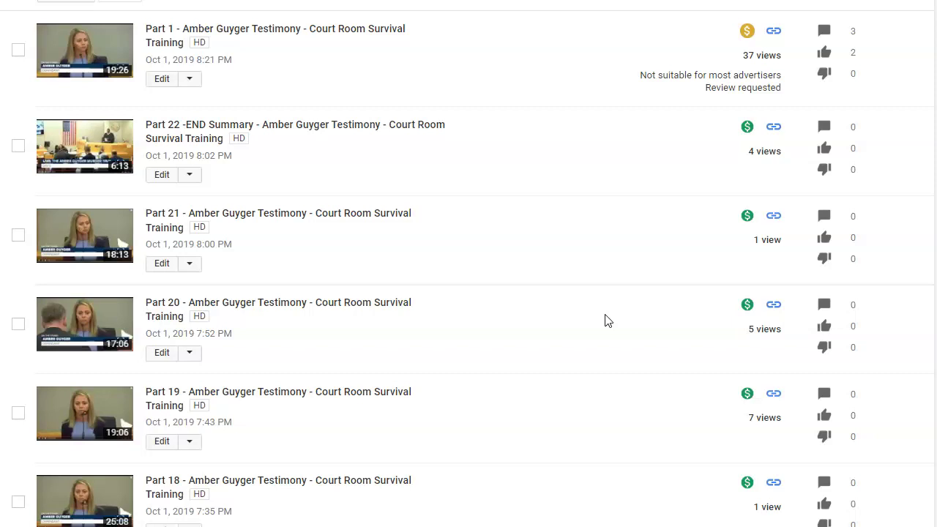
scroll(608, 320, up, 1)
scroll(608, 320, down, 2)
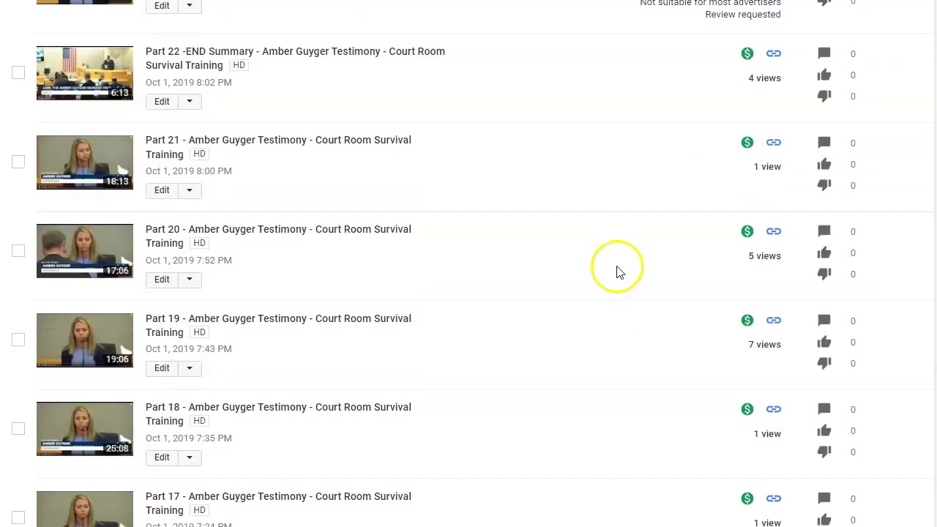
scroll(618, 272, down, 2)
scroll(593, 263, down, 2)
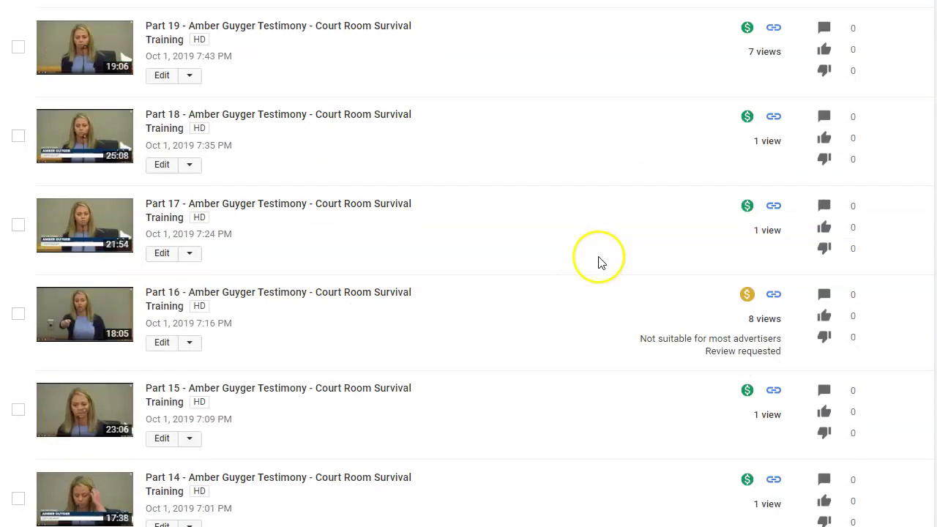
scroll(593, 264, down, 2)
scroll(600, 259, down, 2)
scroll(607, 257, down, 2)
scroll(611, 259, down, 2)
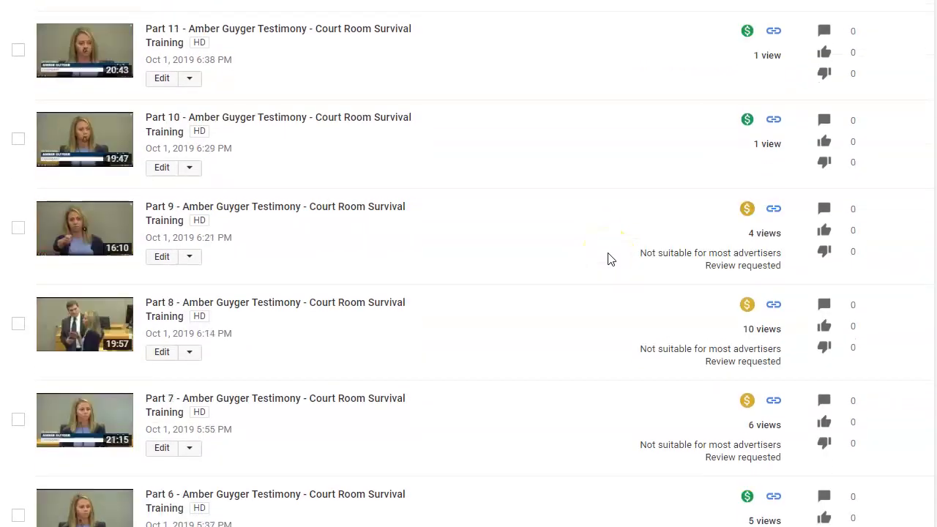
scroll(611, 259, down, 2)
scroll(611, 258, down, 2)
scroll(611, 258, down, 2)
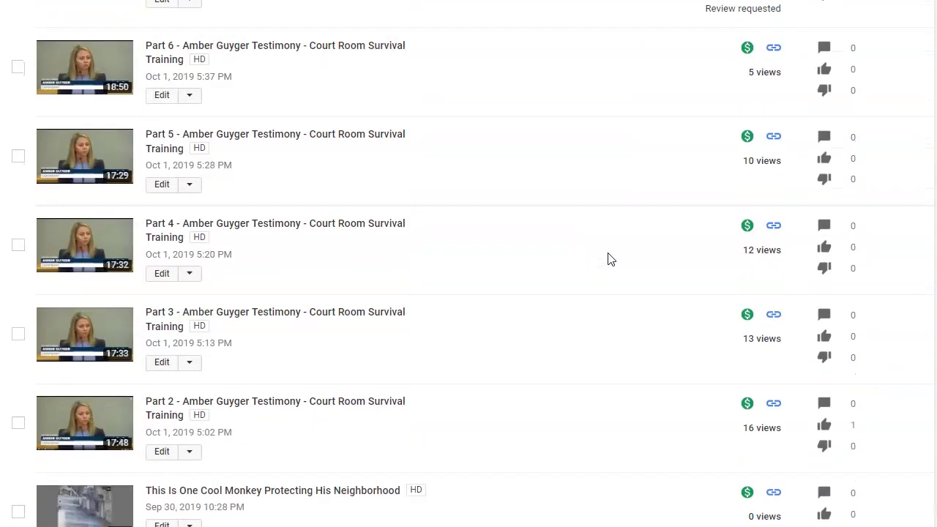
scroll(611, 258, down, 2)
scroll(611, 264, up, 2)
scroll(587, 325, up, 3)
scroll(588, 325, up, 3)
scroll(588, 325, up, 4)
scroll(588, 325, up, 4)
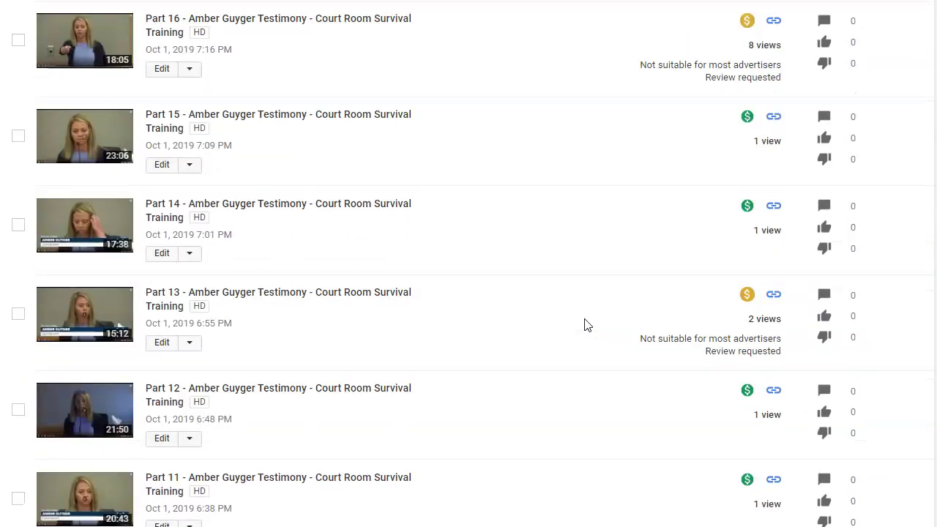
scroll(588, 325, up, 3)
scroll(588, 325, up, 4)
scroll(588, 325, up, 2)
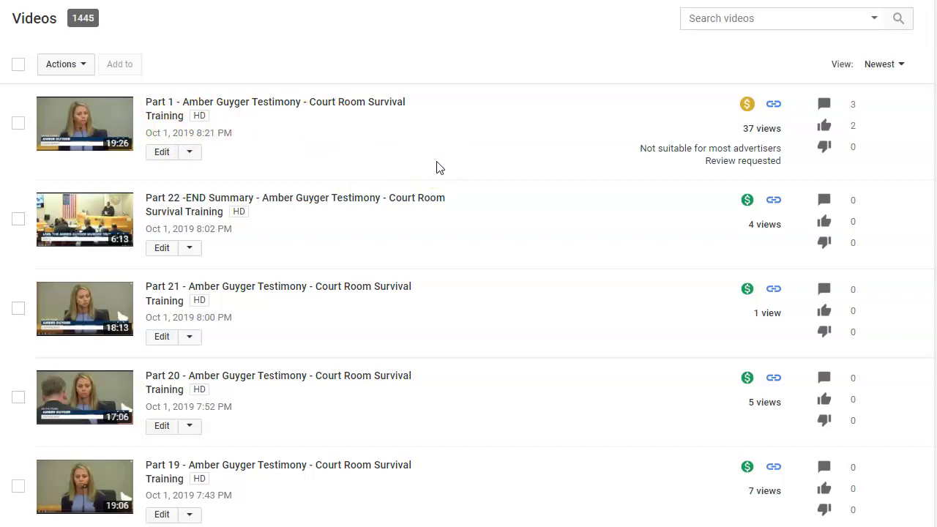
scroll(476, 220, down, 2)
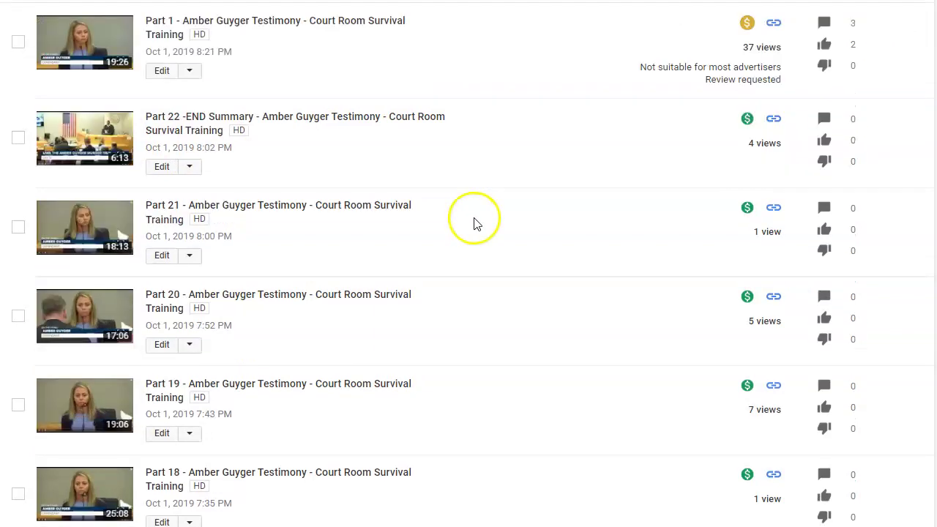
scroll(476, 220, down, 2)
scroll(531, 300, down, 2)
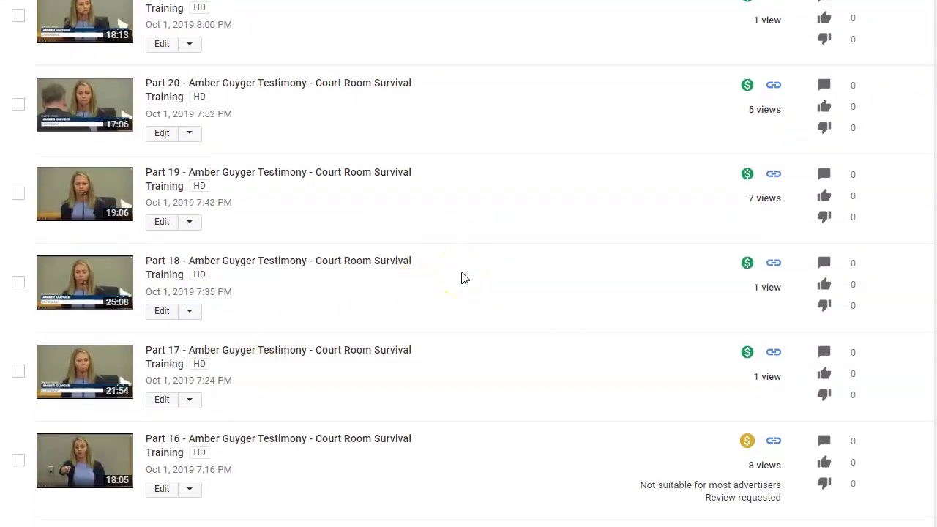
scroll(464, 279, down, 1)
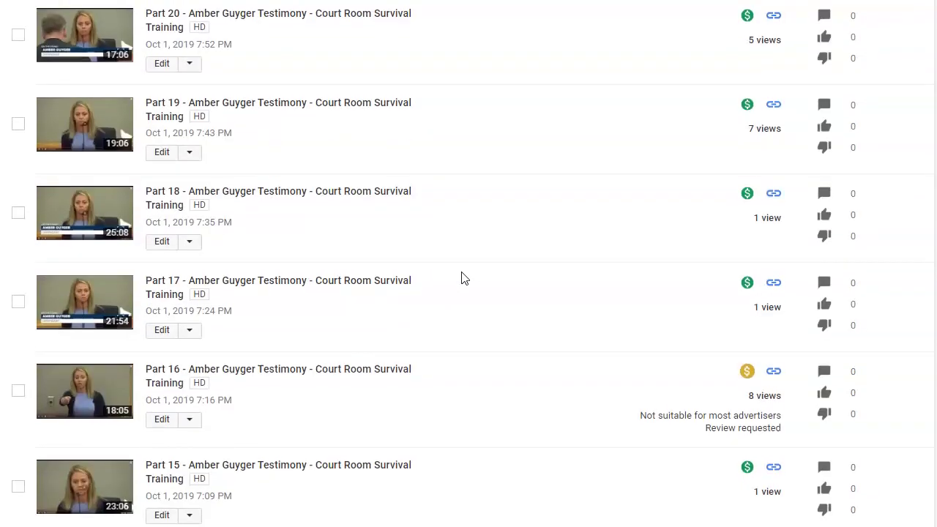
scroll(464, 278, down, 1)
scroll(463, 279, up, 6)
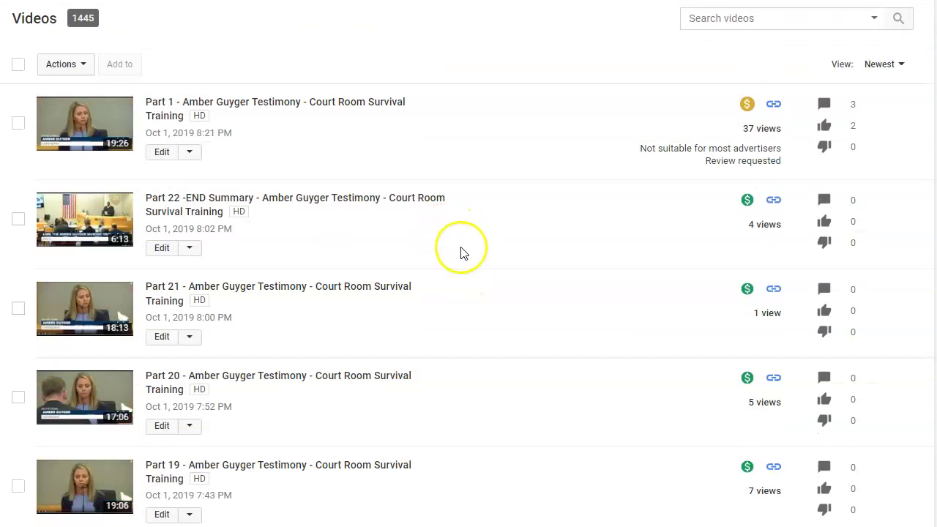
scroll(463, 248, down, 2)
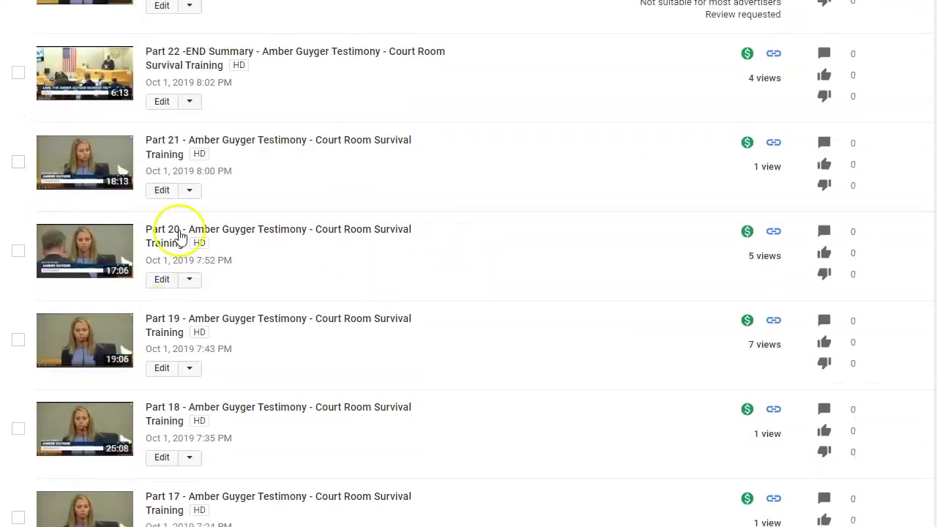
click(387, 243)
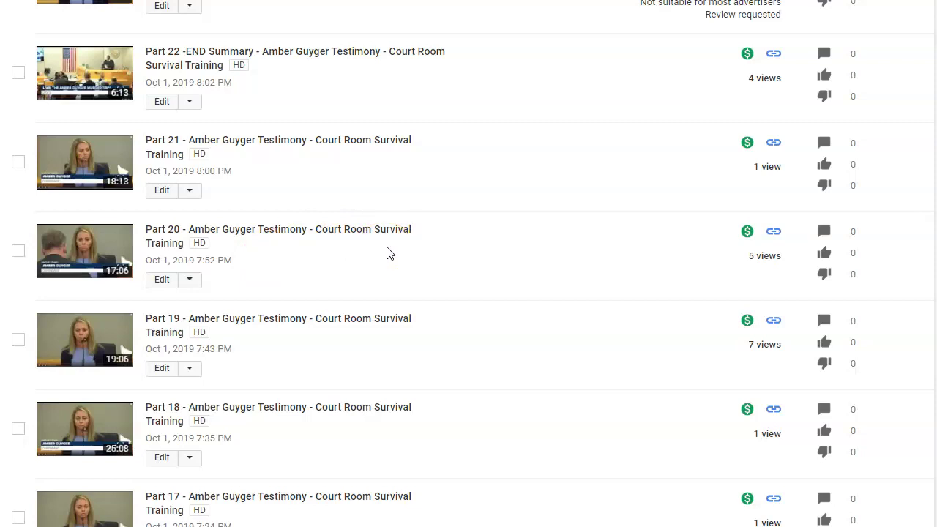
scroll(453, 279, up, 2)
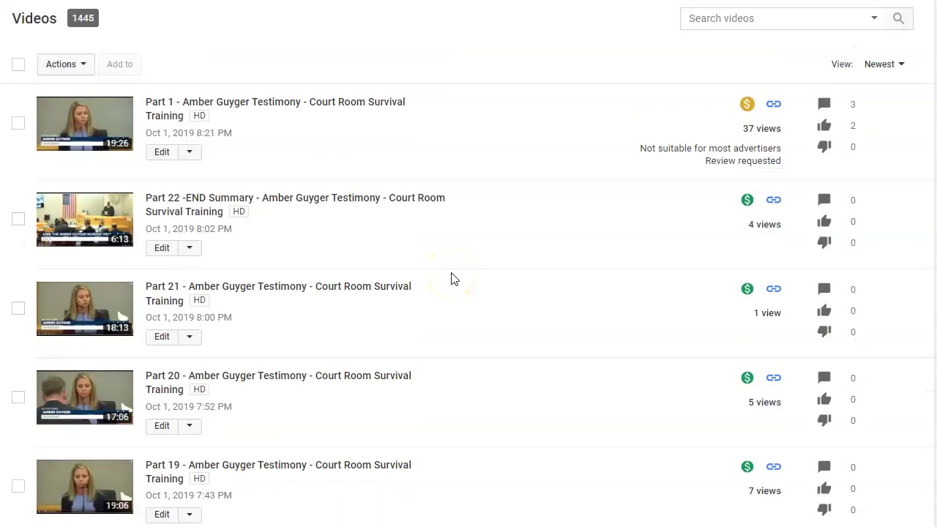
scroll(452, 278, down, 2)
scroll(452, 278, up, 2)
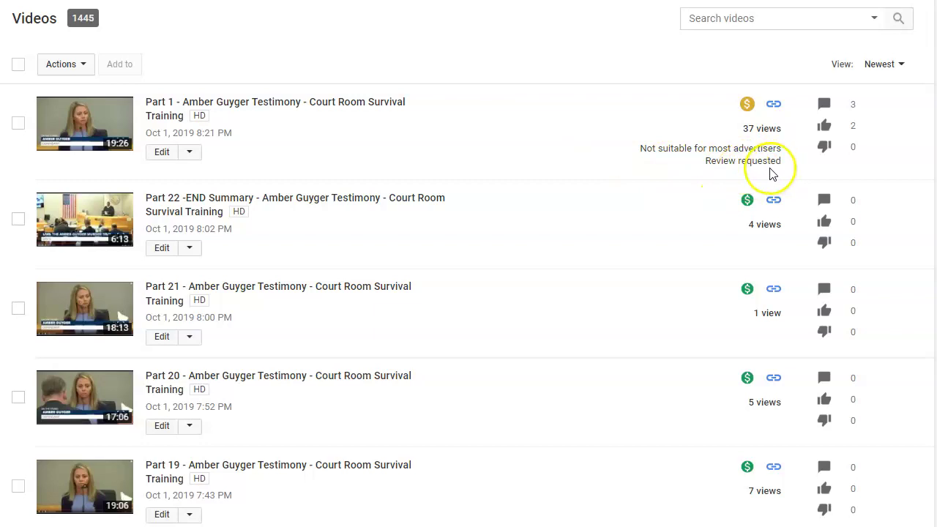
scroll(644, 227, down, 5)
scroll(680, 238, down, 5)
scroll(681, 238, down, 4)
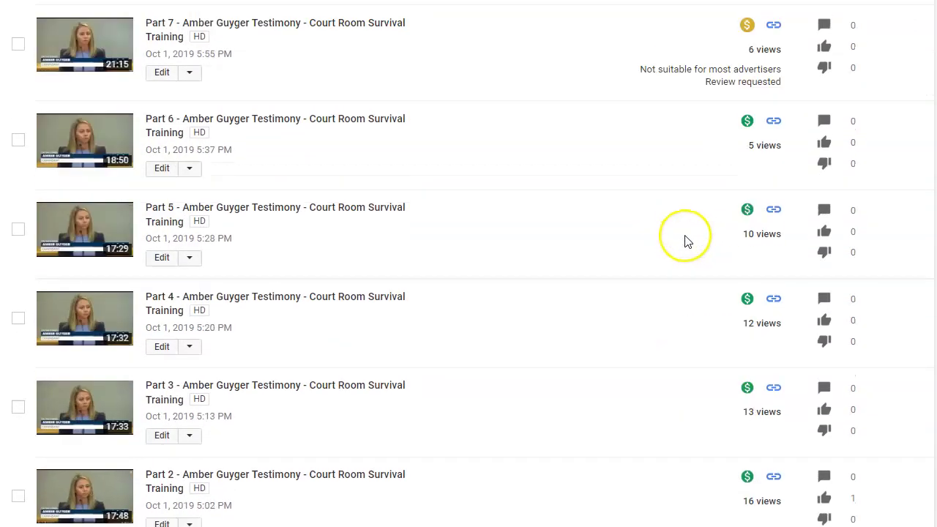
scroll(687, 240, down, 8)
scroll(687, 240, down, 3)
scroll(686, 240, up, 8)
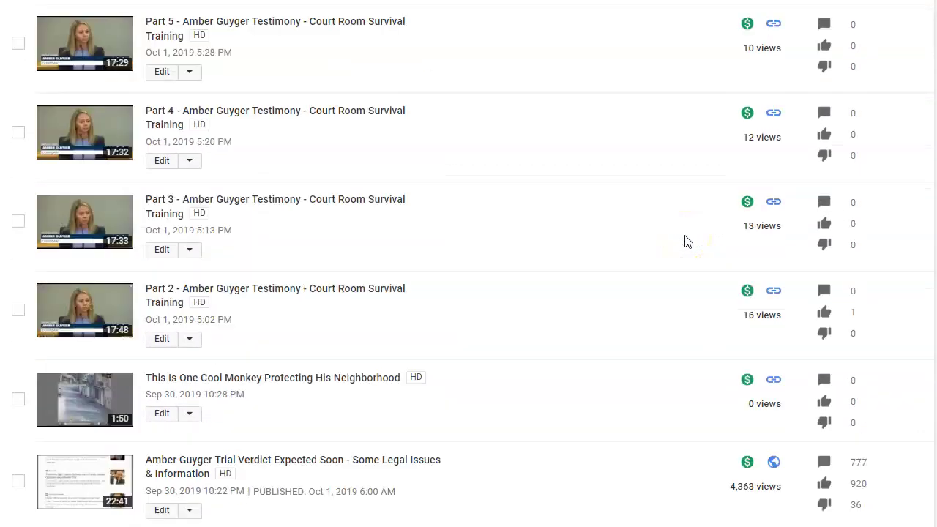
scroll(686, 240, up, 5)
scroll(686, 240, up, 6)
scroll(686, 240, up, 5)
scroll(687, 240, up, 3)
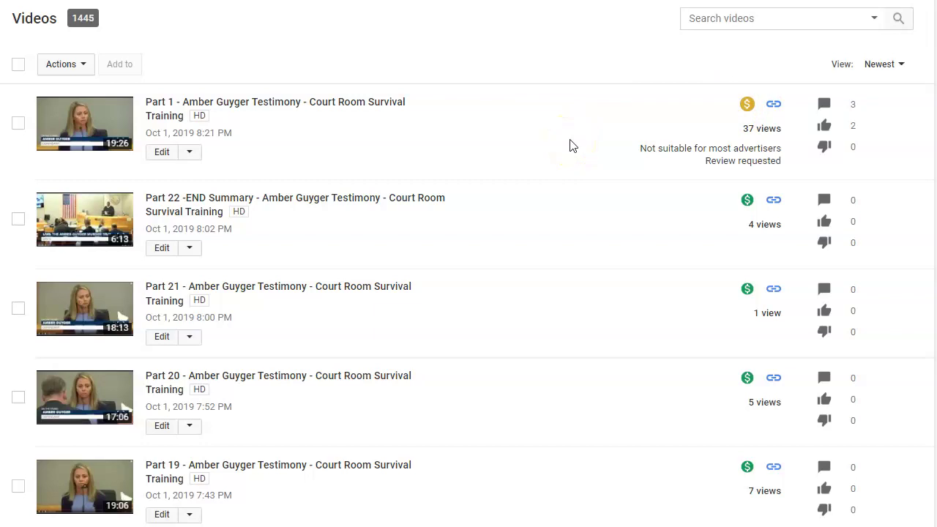
scroll(573, 145, down, 1)
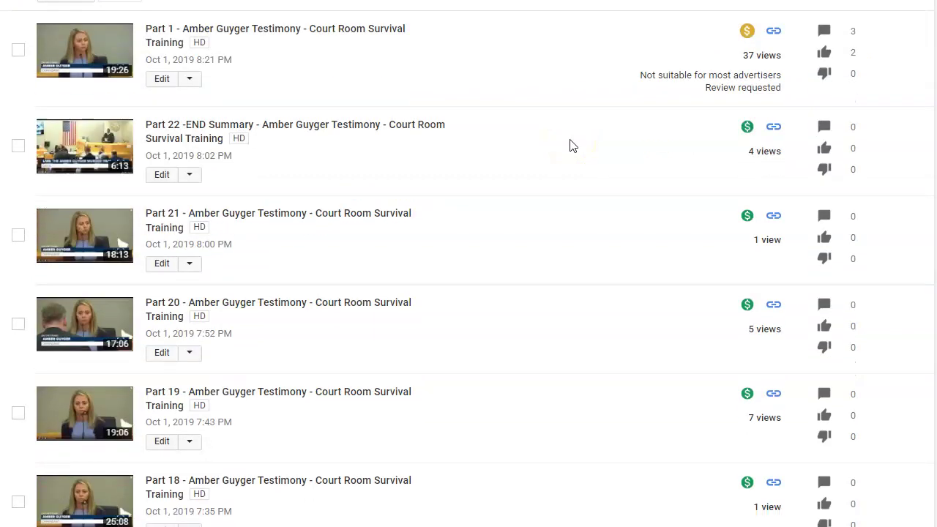
scroll(573, 145, up, 1)
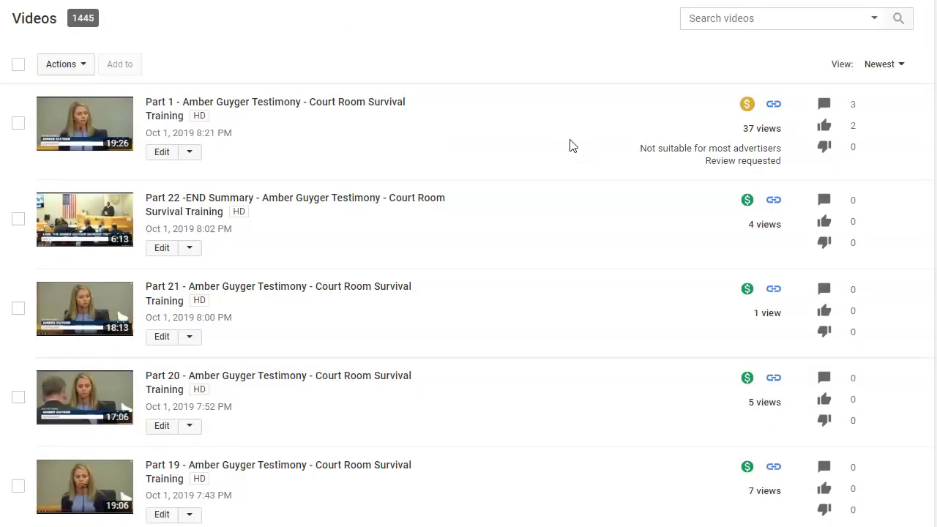
scroll(568, 148, down, 2)
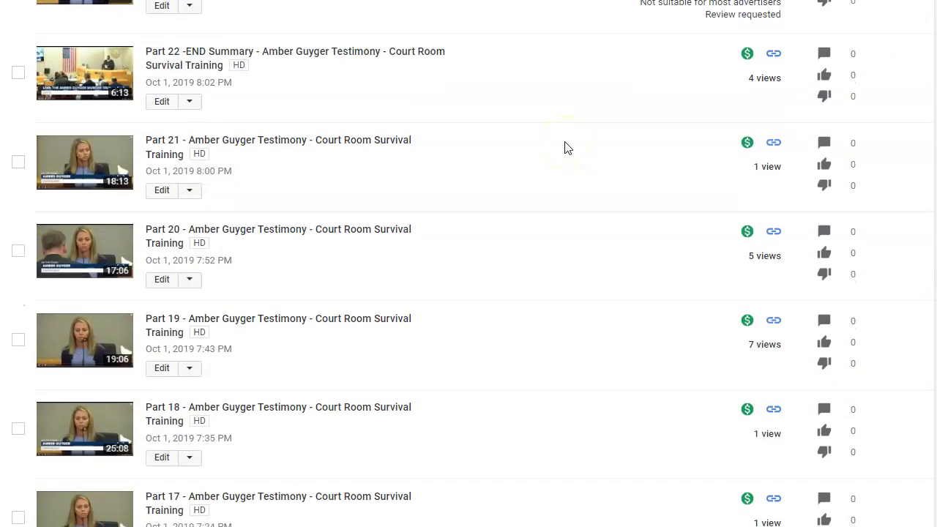
scroll(568, 148, down, 2)
scroll(568, 148, down, 2)
scroll(568, 148, down, 1)
scroll(568, 147, down, 1)
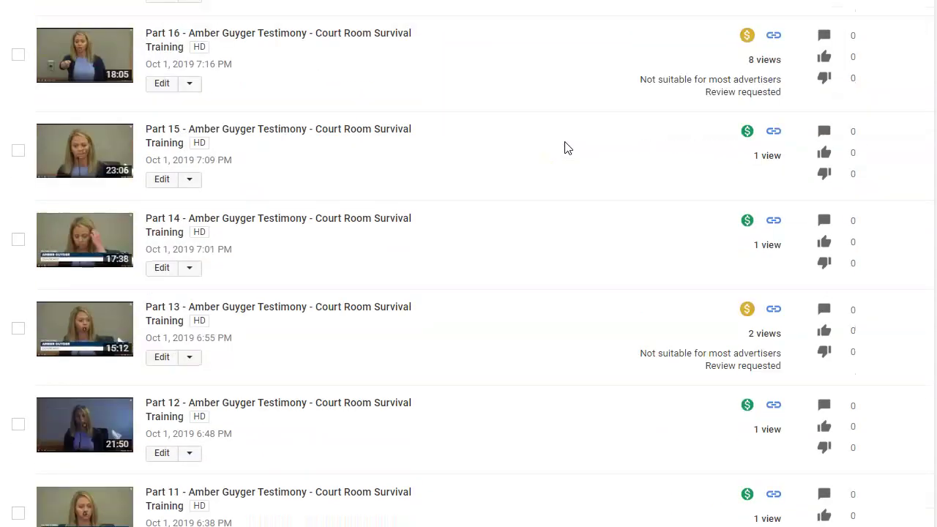
scroll(568, 148, down, 1)
scroll(568, 148, up, 3)
scroll(568, 148, up, 2)
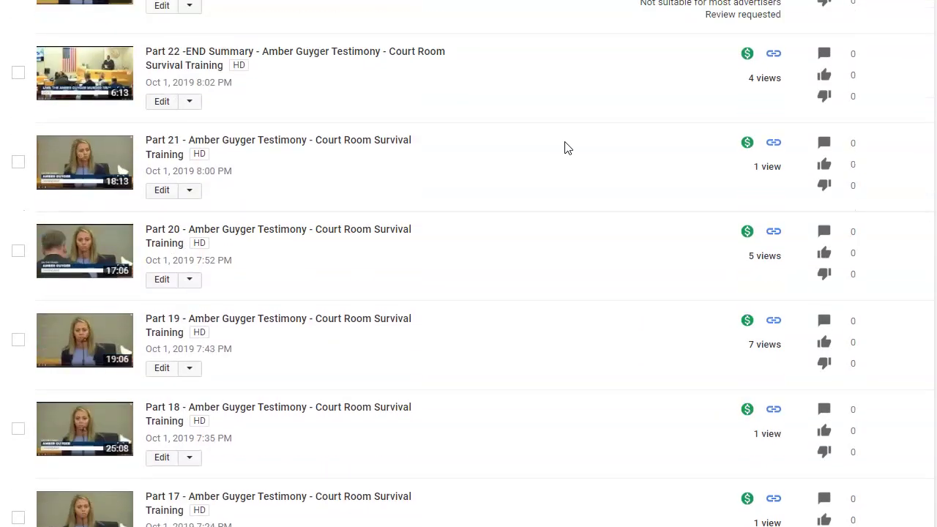
scroll(568, 148, up, 2)
scroll(568, 148, up, 1)
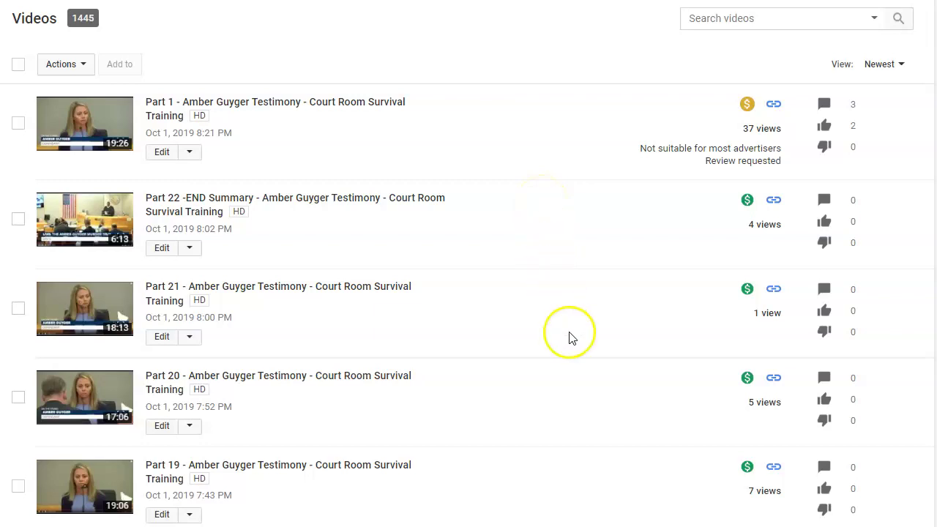
scroll(580, 289, down, 1)
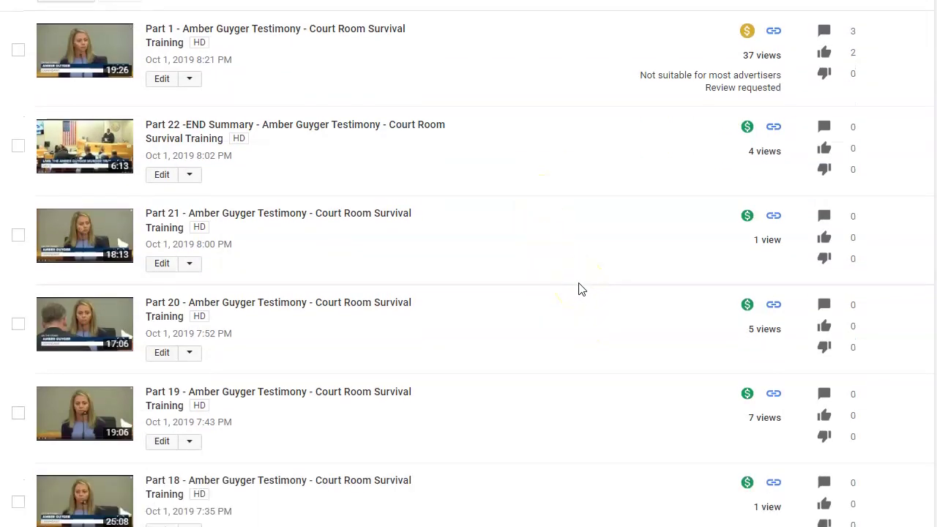
scroll(581, 288, up, 1)
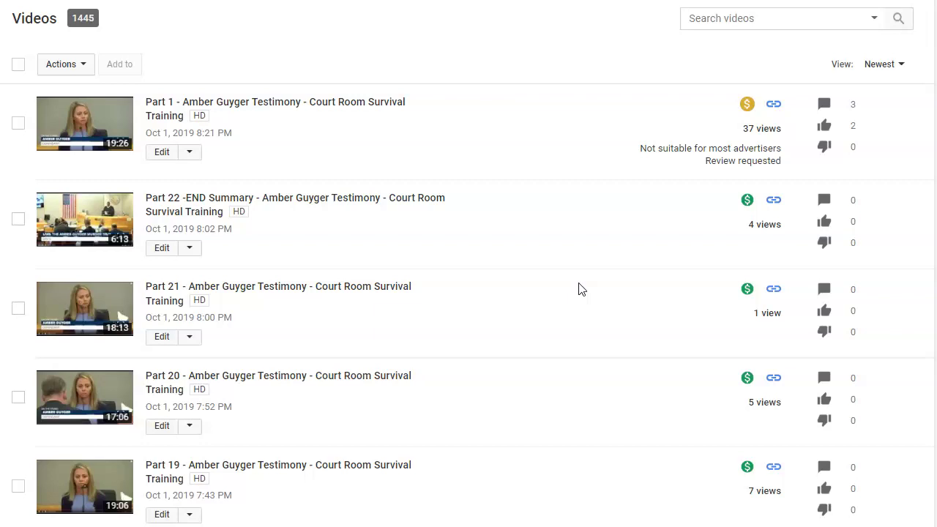
click(556, 325)
scroll(518, 302, down, 2)
scroll(518, 302, up, 1)
scroll(518, 303, up, 1)
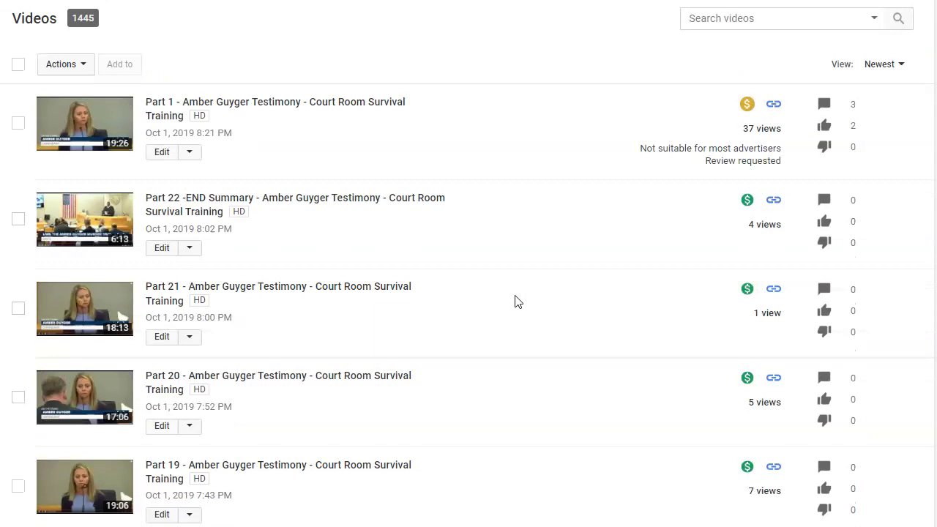